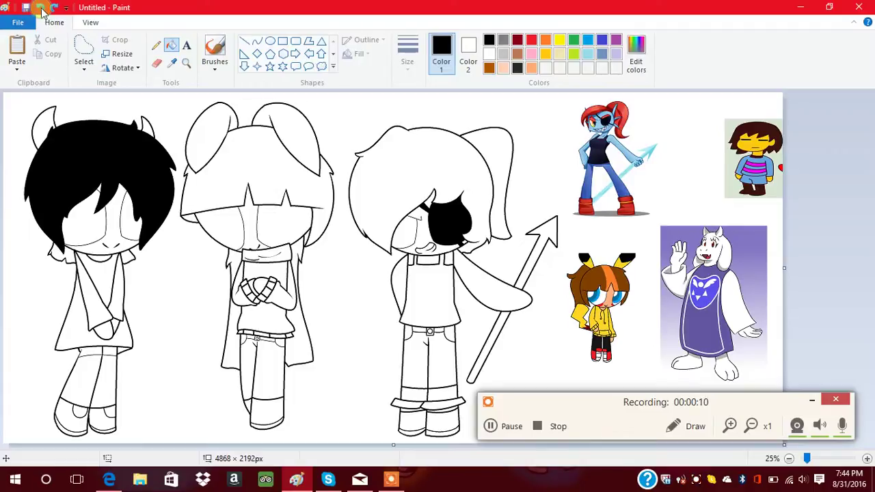
- Fill the horned character's hair with orange-brown and its face and hands with light peach
left_click(488, 68)
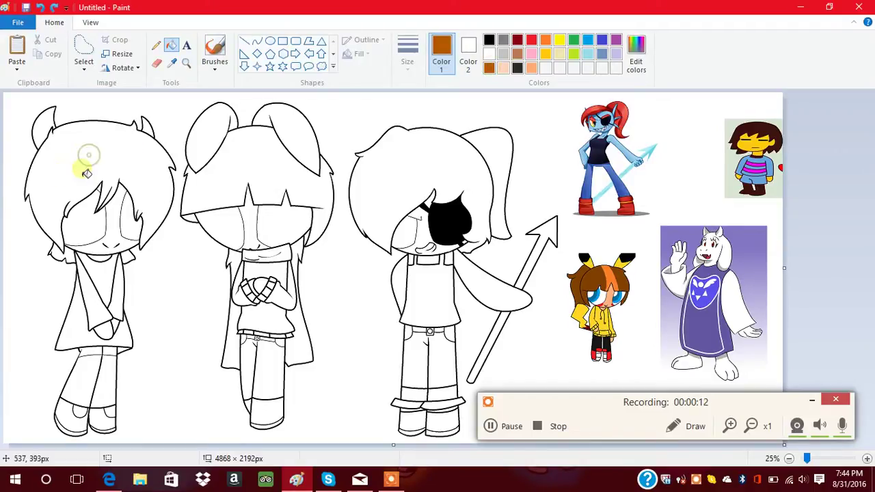
left_click(86, 173)
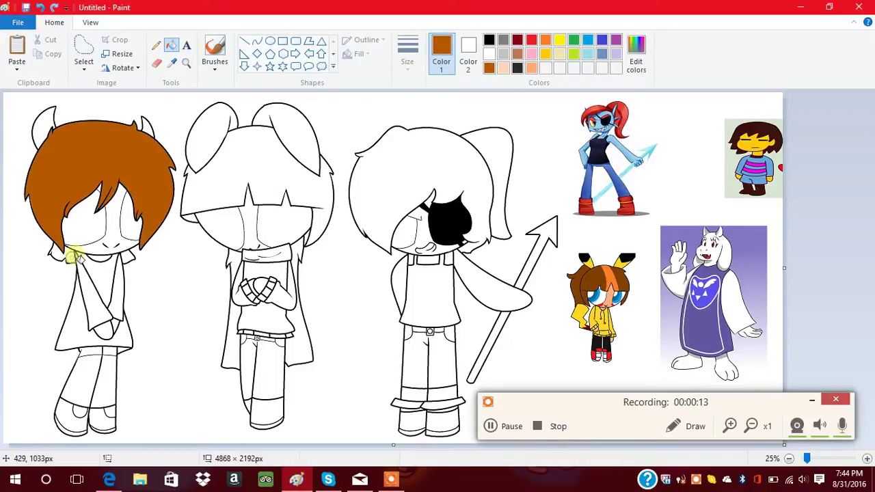
left_click(503, 68)
left_click(107, 262)
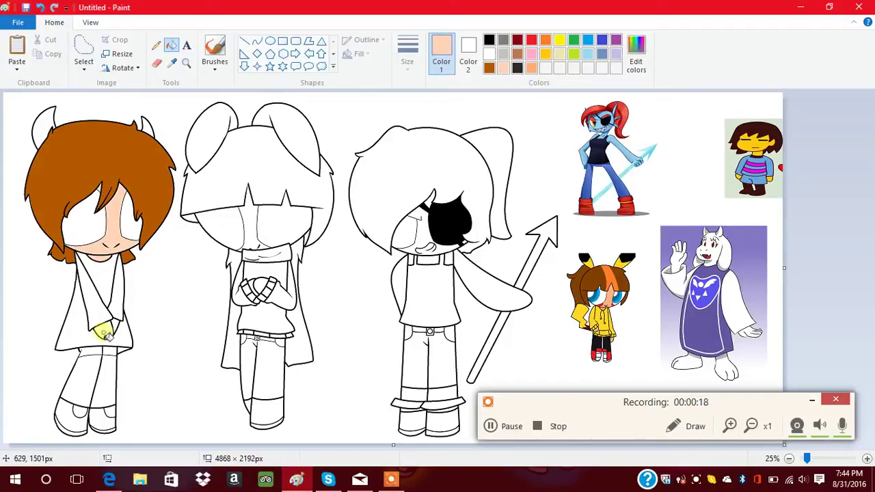
- Sample the skin tone from the small yellow-hoodie reference and fill the bunny-eared character's face and hands with it
left_click(171, 63)
left_click(604, 295)
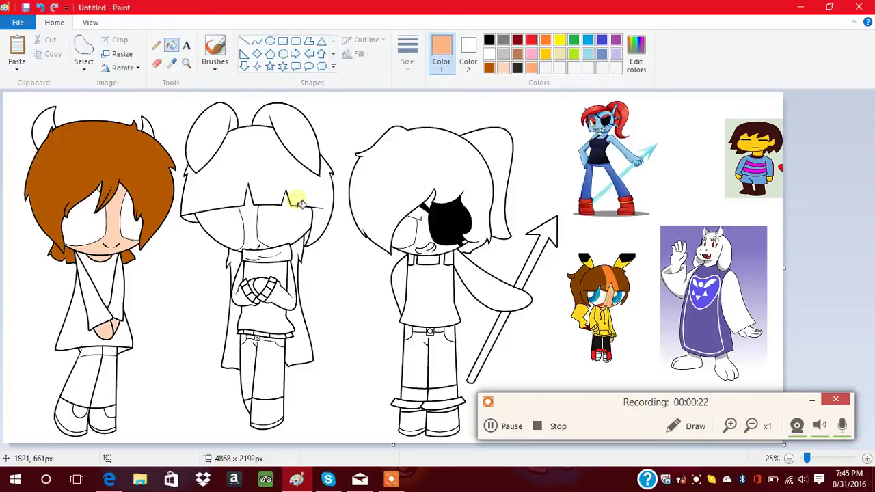
left_click(250, 225)
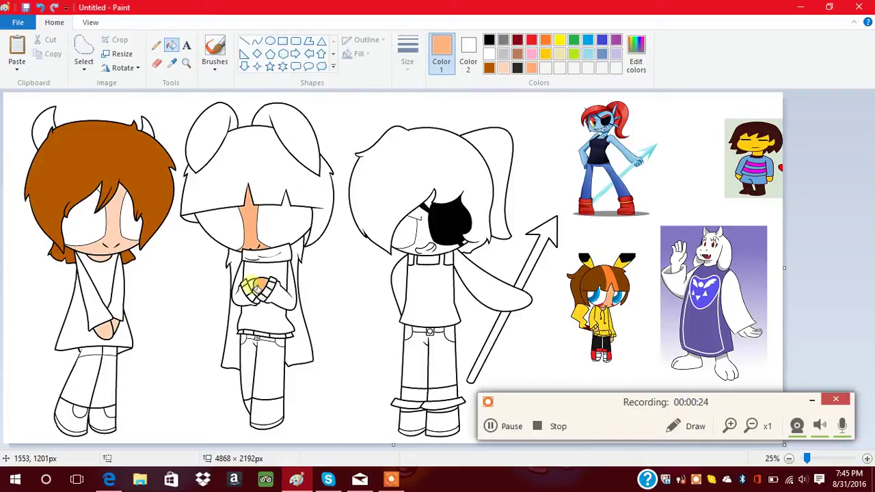
- Sample the brown hair of the yellow-hoodie reference and fill all the bunny-eared character's hair sections with it
left_click(172, 63)
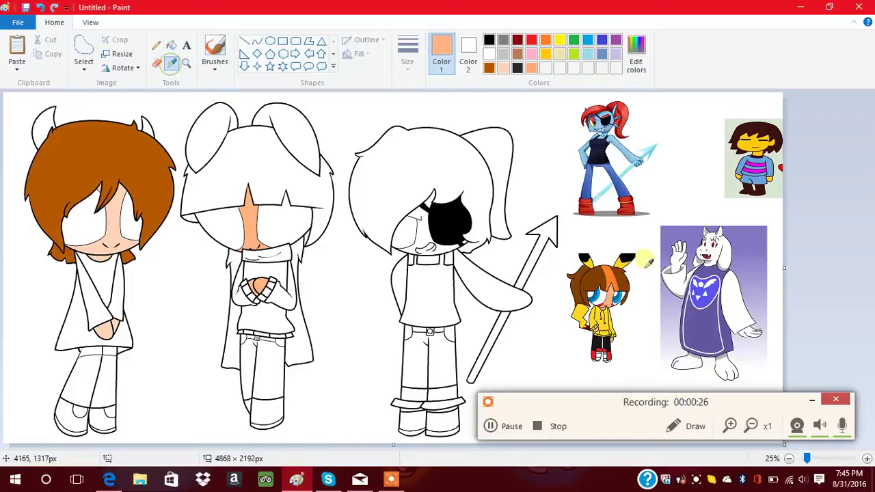
left_click(581, 291)
left_click(273, 169)
left_click(237, 261)
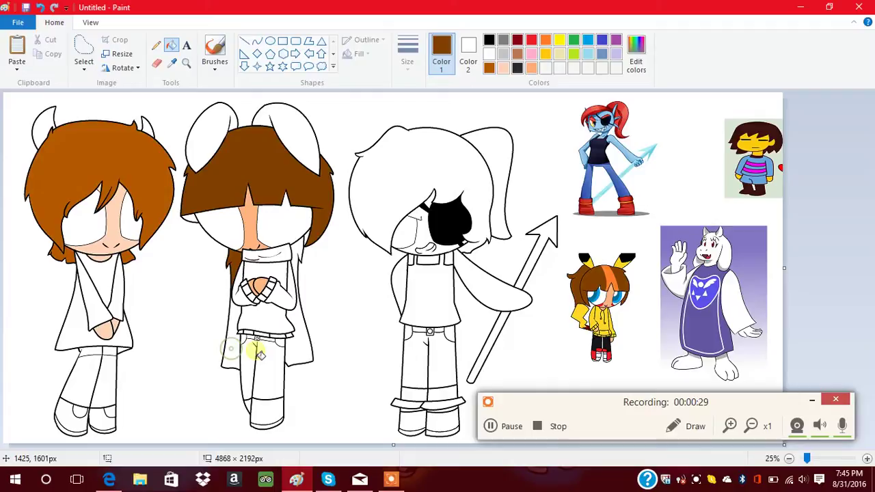
left_click(258, 354)
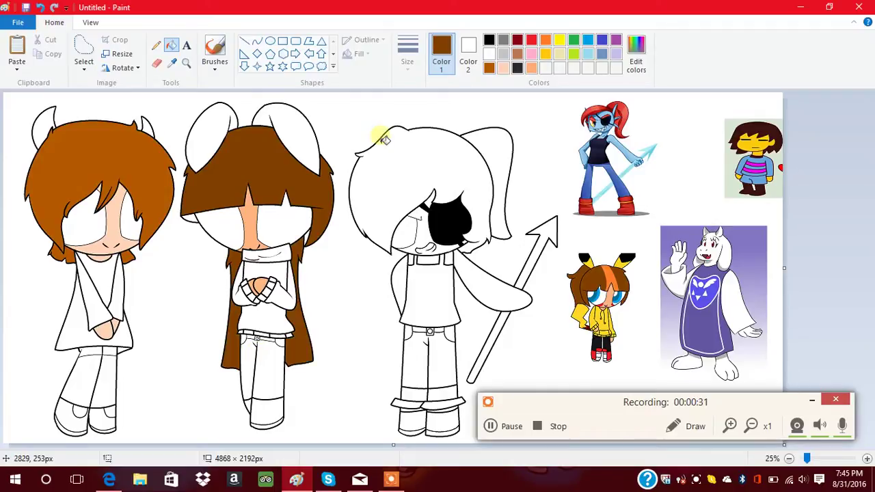
- Mix a darker shade of the current brown and add it to the palette
left_click(632, 62)
left_click_drag(570, 238, 570, 249)
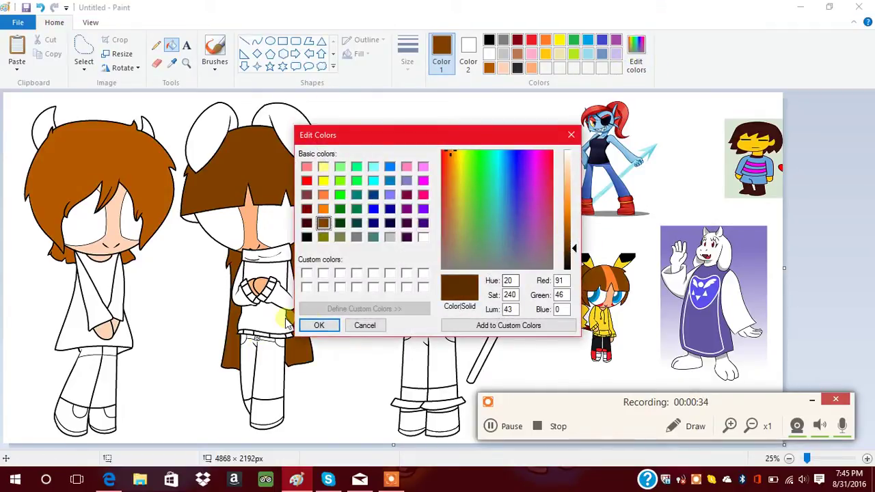
left_click(313, 323)
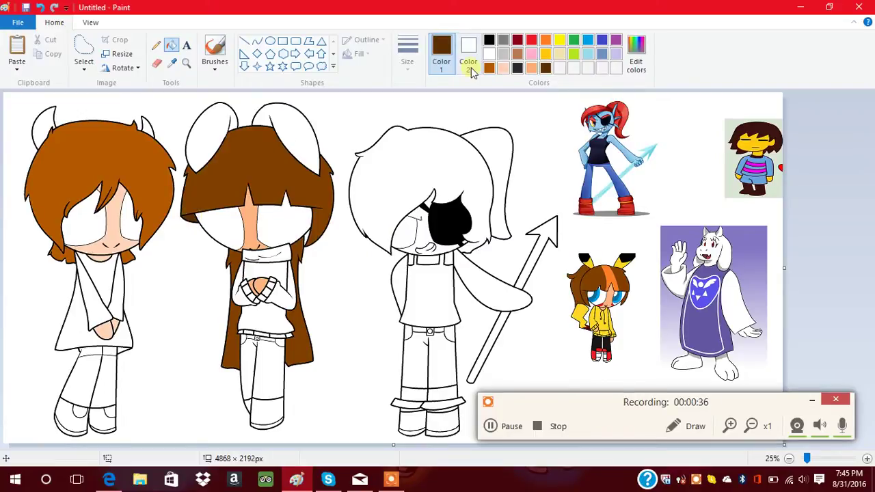
- Fill the eyepatch character's hair and ponytail with the dark gray from the palette
left_click(517, 67)
left_click(463, 137)
left_click(497, 149)
- Fill the eyepatch character's face, neck, arms and exposed lower legs with the orange-peach skin tone
left_click(533, 68)
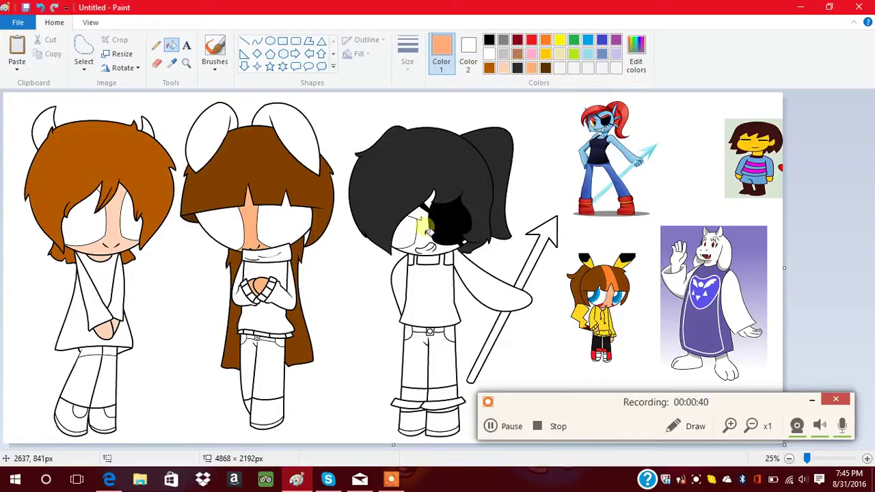
left_click(434, 209)
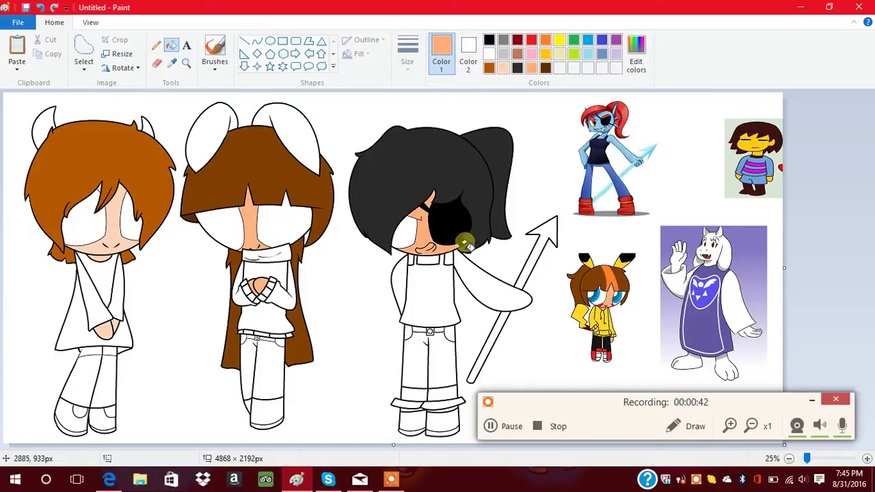
left_click(451, 256)
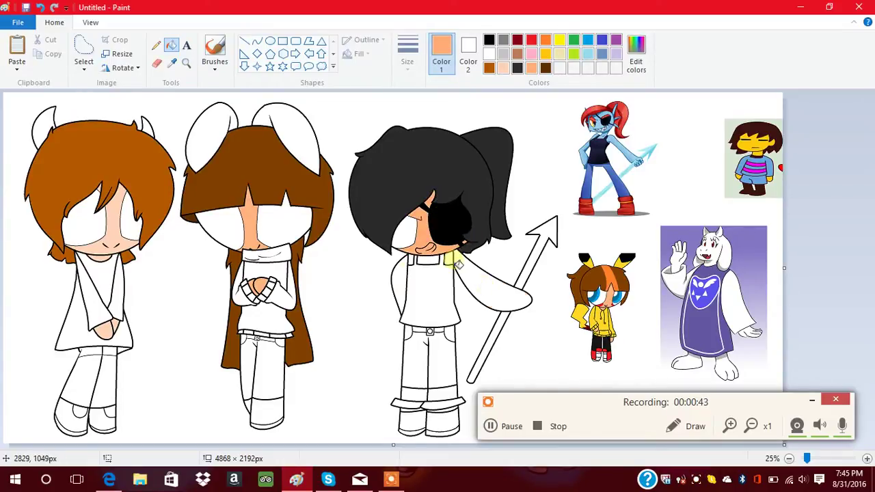
left_click(457, 263)
left_click(404, 281)
left_click(418, 393)
left_click(437, 395)
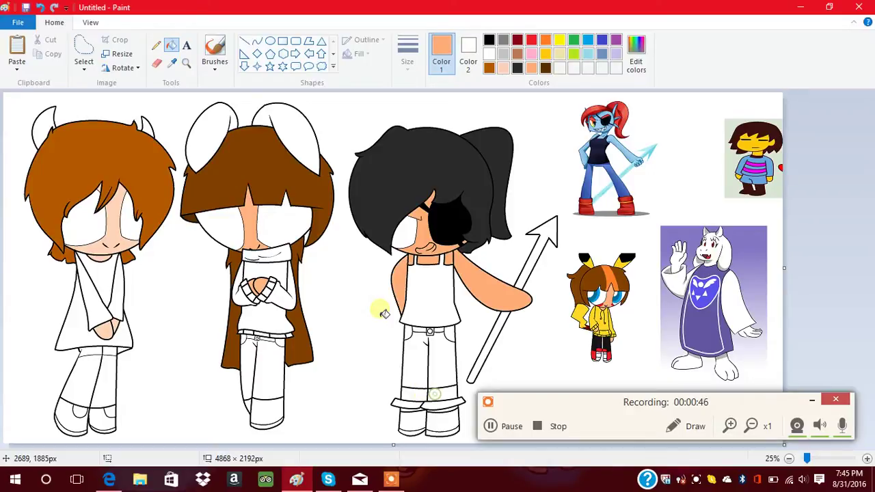
- Close the gap in the eyepatch character's lower mouth outline with a thin white Pencil line and fill the mouth white
left_click(188, 63)
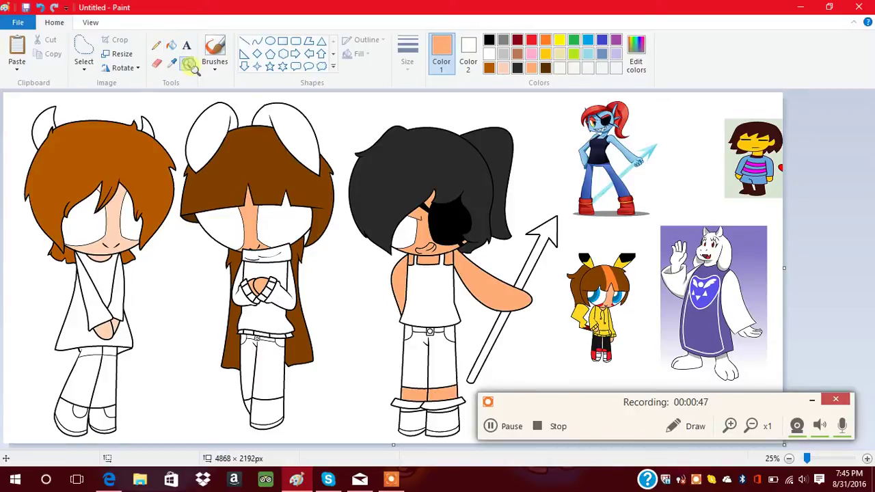
left_click(448, 256)
left_click(156, 45)
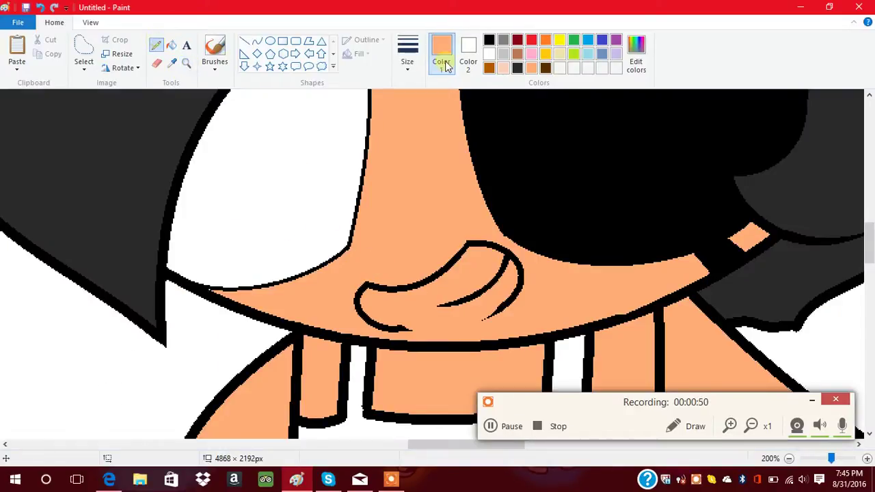
left_click(407, 54)
left_click(425, 90)
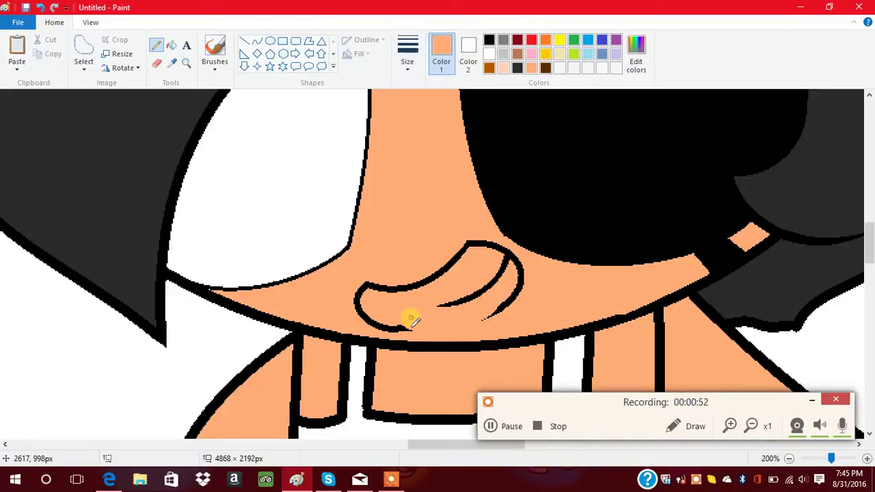
left_click_drag(421, 331, 492, 314)
left_click(410, 326)
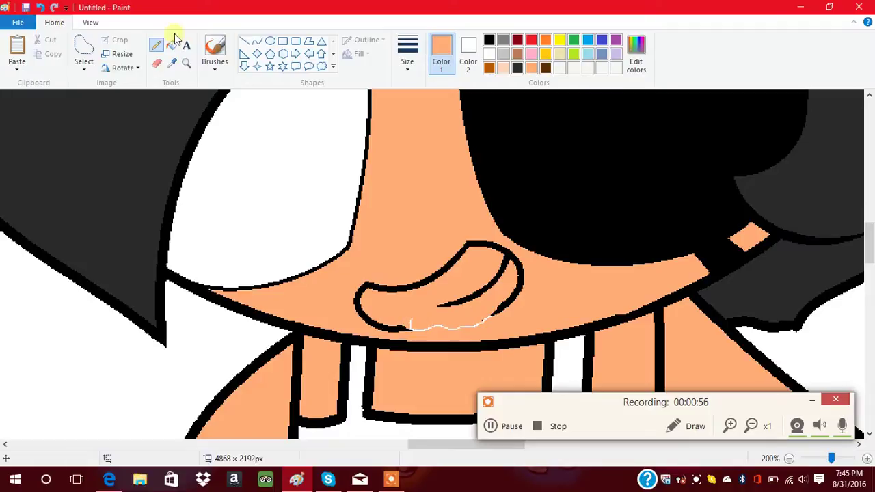
left_click(171, 48)
right_click(418, 313)
- Smooth the mouth's lower edge with thicker Pencil strokes, first in white and then in the peach skin tone
left_click(156, 45)
left_click(407, 56)
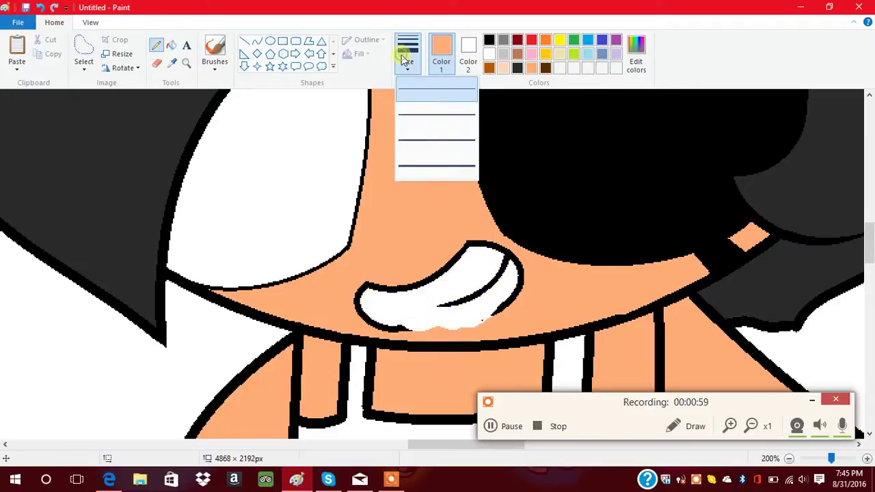
left_click(429, 140)
mouse_move(487, 320)
left_mouse_down()
mouse_move(449, 330)
mouse_move(409, 325)
mouse_move(506, 321)
left_mouse_up()
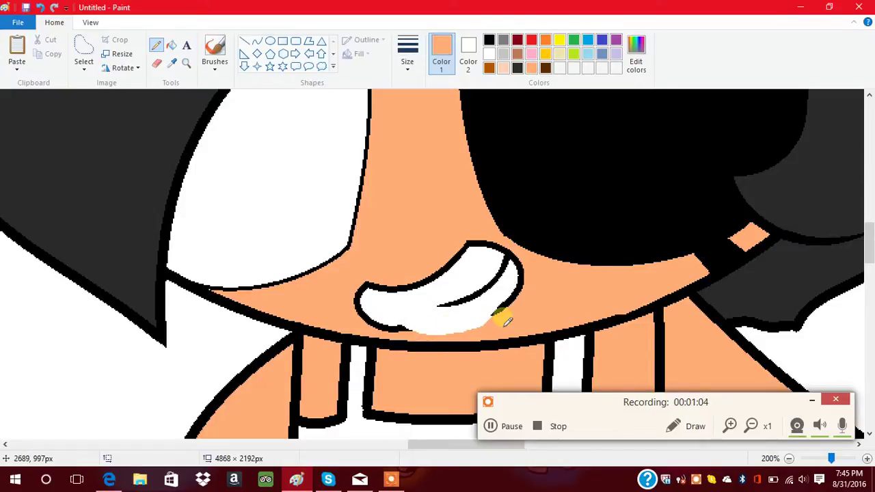
left_click(407, 55)
left_click(437, 167)
mouse_move(412, 332)
left_mouse_down()
mouse_move(469, 327)
mouse_move(488, 313)
mouse_move(443, 342)
mouse_move(416, 332)
mouse_move(451, 332)
left_mouse_up()
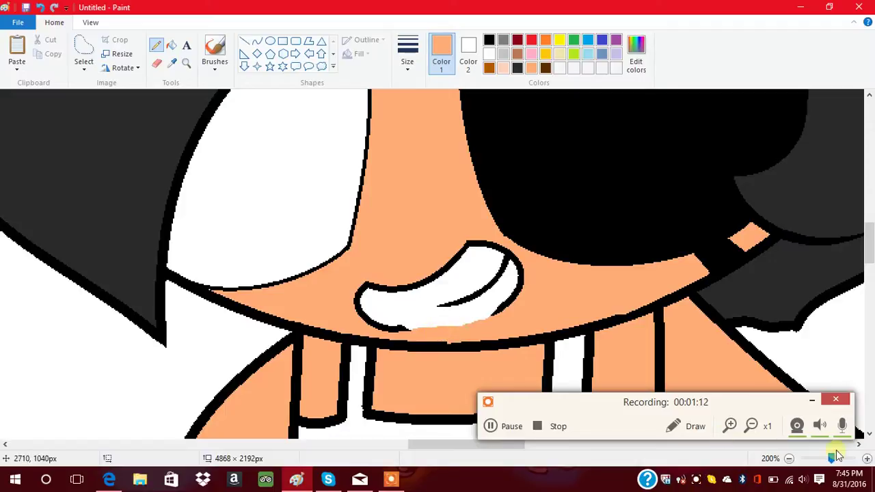
- Sample the purple of the goat character's robe and fill the horned character's dress with it
left_click(789, 458)
left_click(789, 458)
left_click(789, 458)
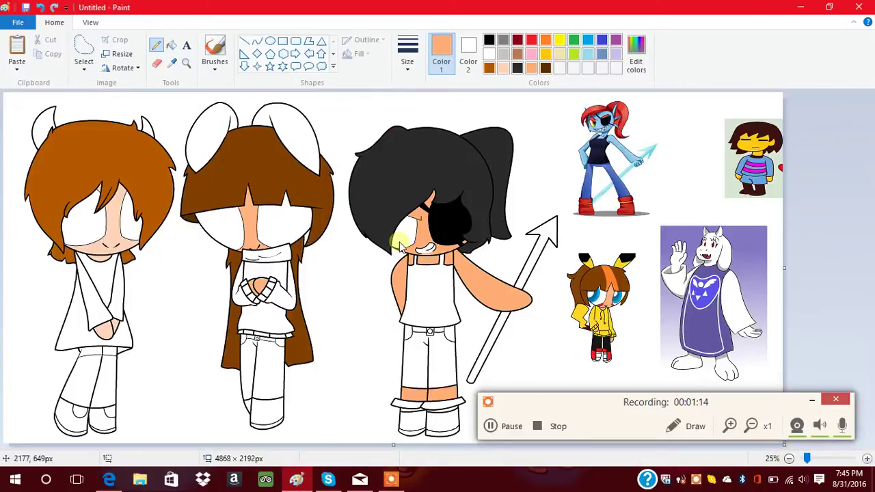
left_click(171, 63)
left_click(698, 354)
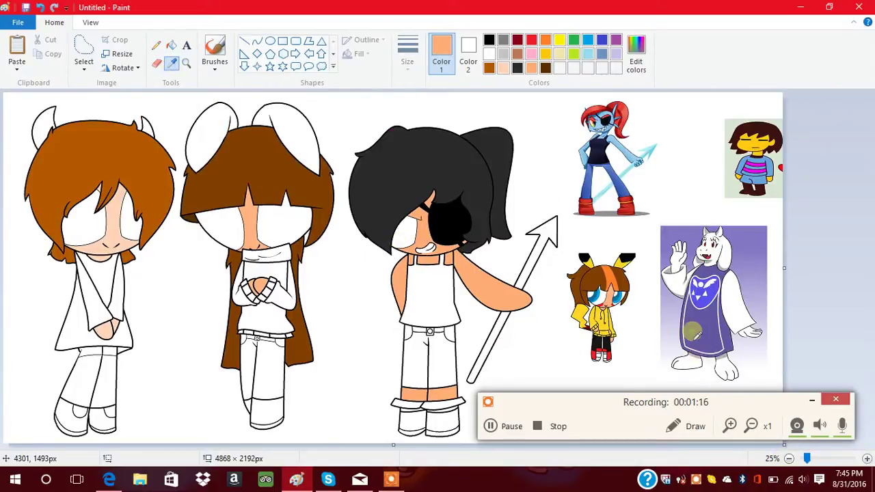
left_click(171, 45)
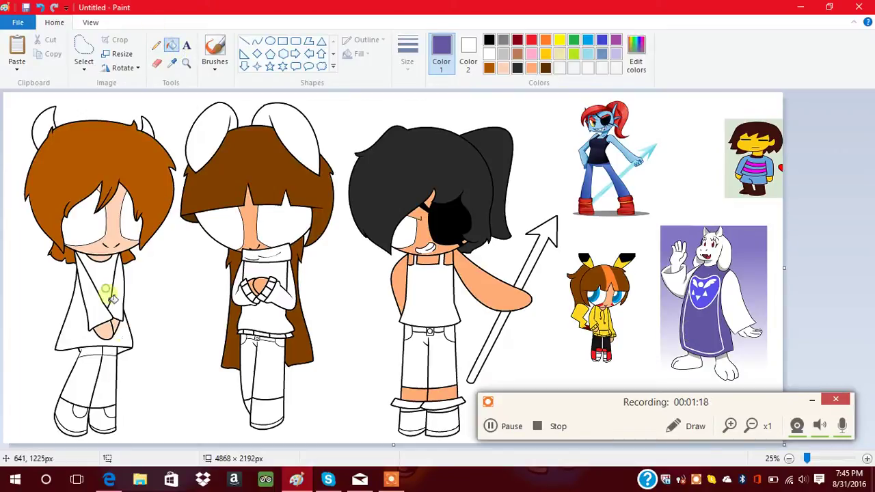
left_click(76, 332)
left_click(80, 334)
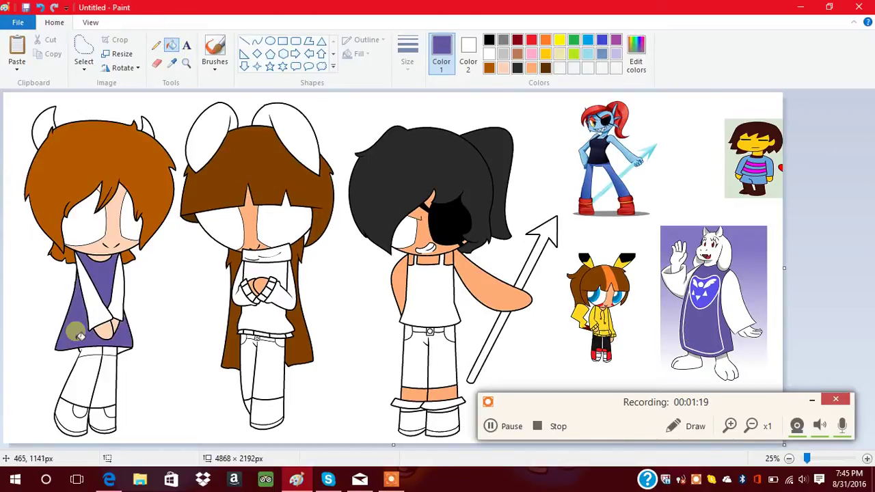
left_click(80, 65)
left_click(102, 111)
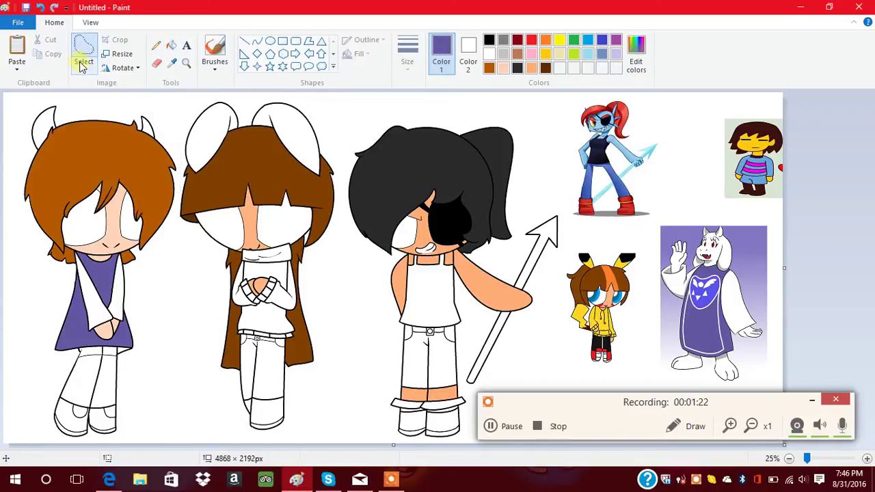
left_click(82, 63)
left_click(112, 96)
right_click(191, 266)
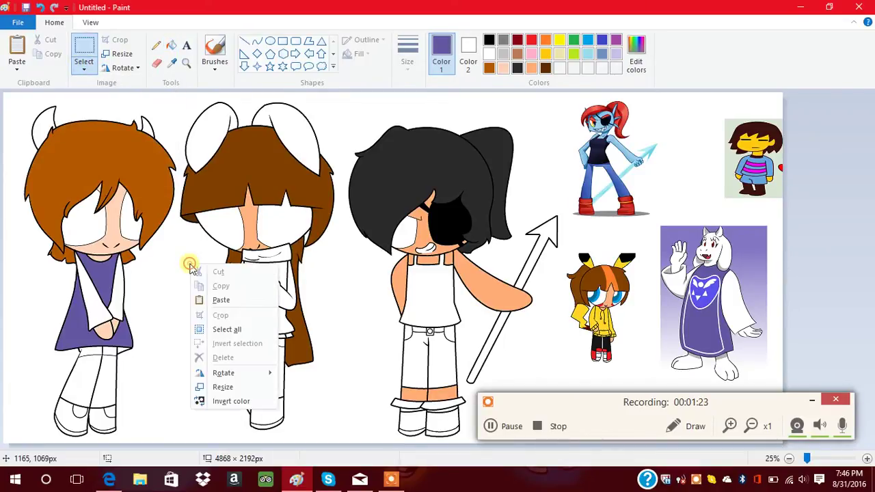
left_click(227, 329)
right_click(190, 258)
left_click(217, 319)
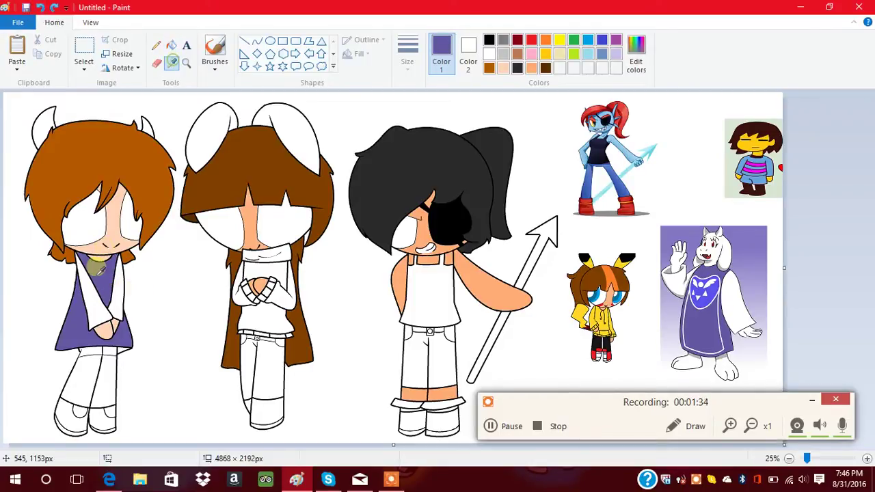
- Set white as Color 1 and purple as Color 2, and draw white curves forming a heart-like top across the dress's chest
right_click(103, 287)
left_click(488, 54)
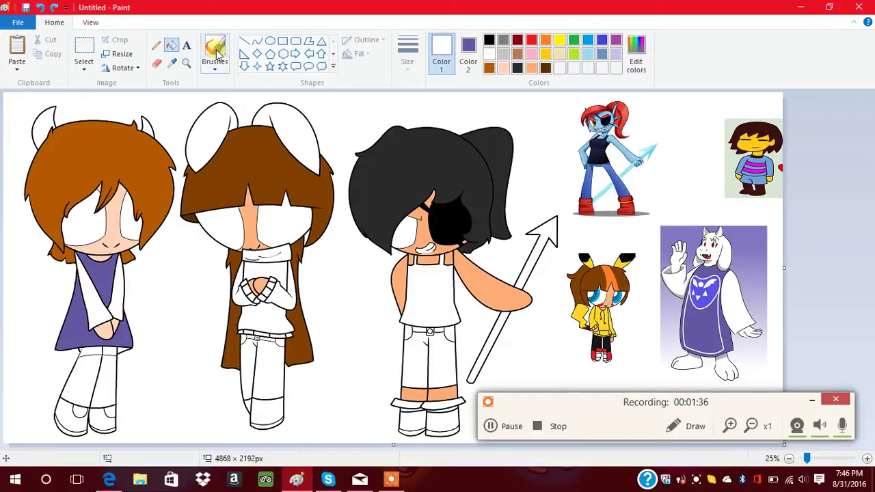
left_click(186, 63)
left_click(112, 301)
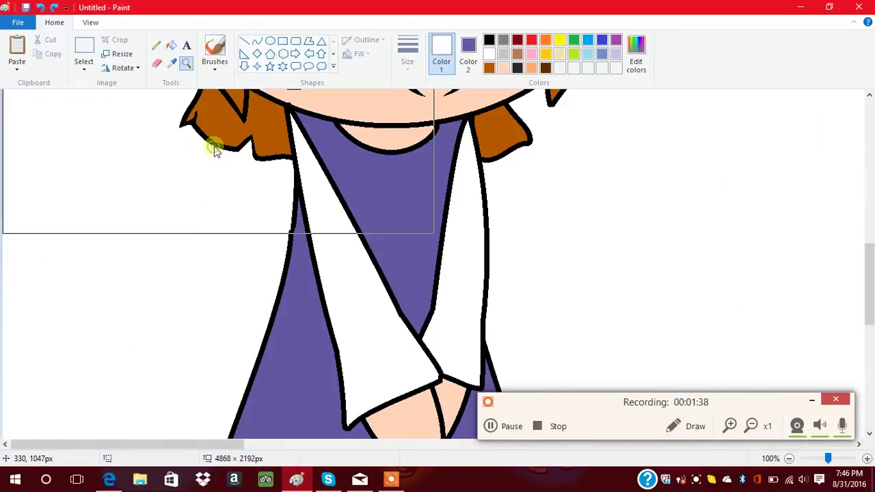
left_click(257, 41)
mouse_move(390, 226)
left_mouse_down()
mouse_move(345, 204)
mouse_move(377, 203)
mouse_move(394, 225)
mouse_move(474, 218)
mouse_move(420, 197)
mouse_move(456, 191)
left_mouse_up()
left_click(418, 233)
left_click(389, 243)
mouse_move(384, 234)
left_mouse_down()
mouse_move(423, 213)
mouse_move(383, 232)
left_mouse_up()
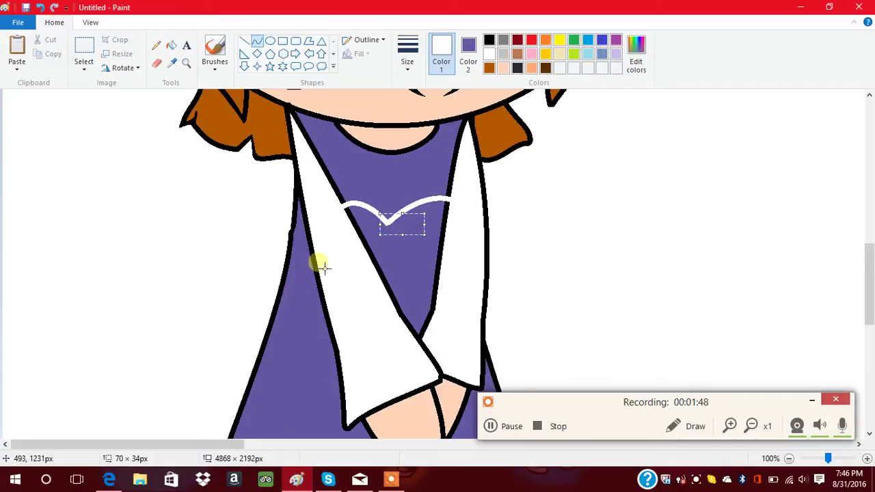
- Draw a curved white trim line about 320 px tall down the left side of the purple dress
scroll(318, 259, "down", 3)
mouse_move(317, 90)
left_mouse_down()
mouse_move(278, 301)
mouse_move(261, 301)
left_mouse_up()
mouse_move(289, 226)
left_mouse_down()
mouse_move(297, 219)
mouse_move(291, 213)
left_mouse_up()
left_click(788, 459)
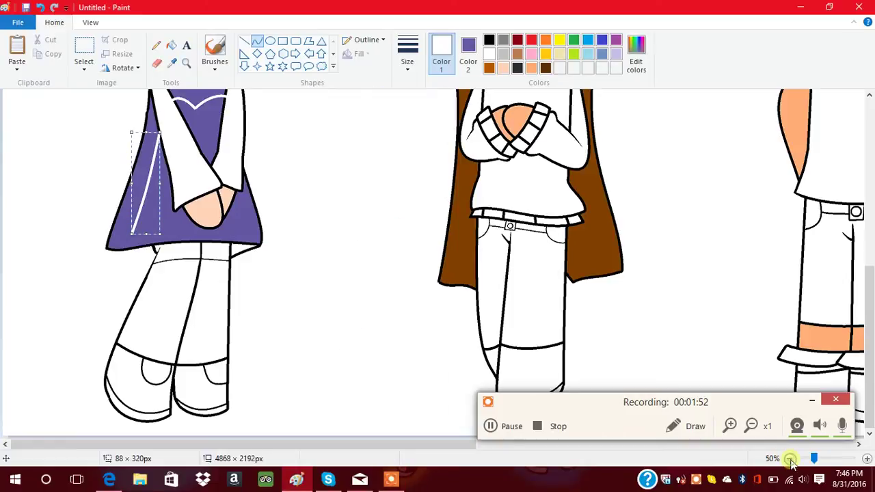
left_click(789, 459)
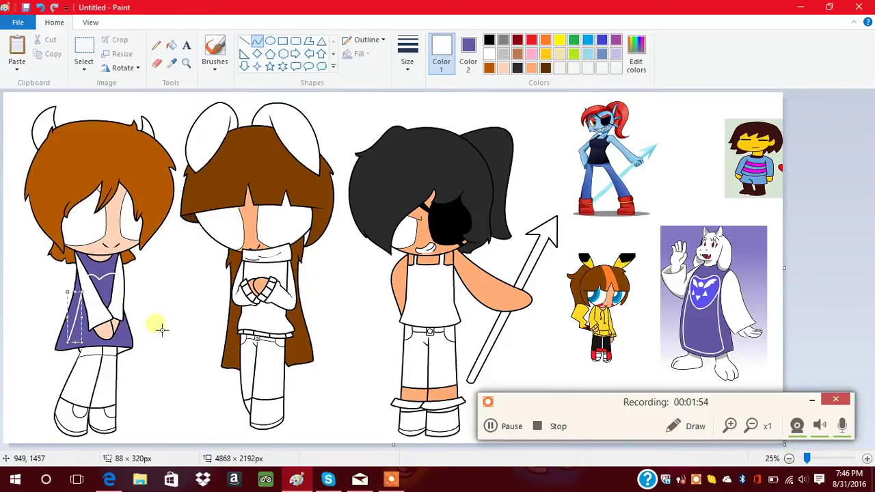
left_click(130, 327)
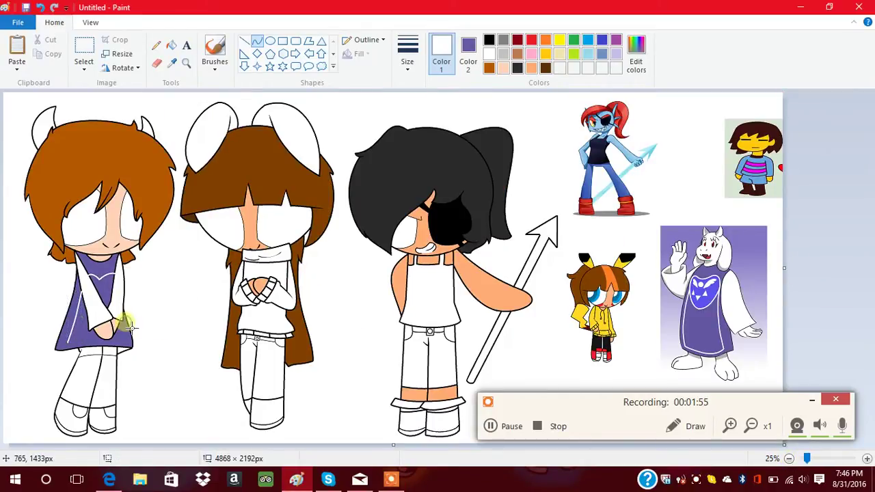
- Continue the white dress trim with a curve about 275 px wide along the hem and a line about 169 px tall up the right side
left_click(186, 63)
left_click(176, 302)
left_click(190, 326)
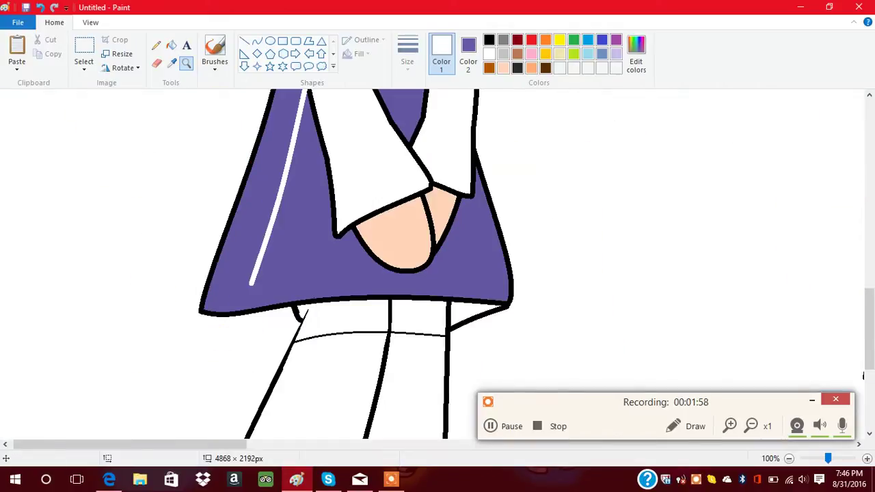
left_click(257, 42)
left_click_drag(252, 283, 486, 286)
mouse_move(373, 282)
left_mouse_down()
mouse_move(373, 273)
mouse_move(444, 287)
mouse_move(469, 203)
mouse_move(466, 177)
left_mouse_up()
left_click(487, 285)
scroll(481, 198, "up", 3)
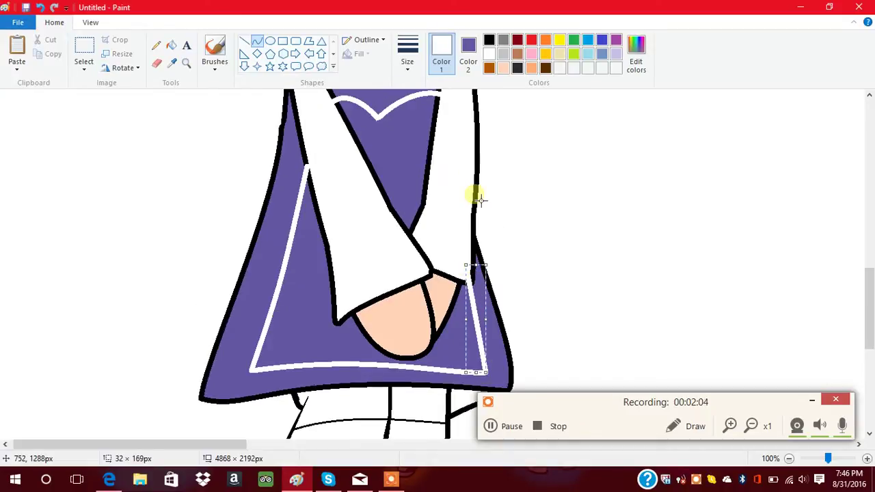
- Sample the blue of the goat character's heart emblem, fill the dress's chest heart with it, and select the whole picture
left_click(170, 45)
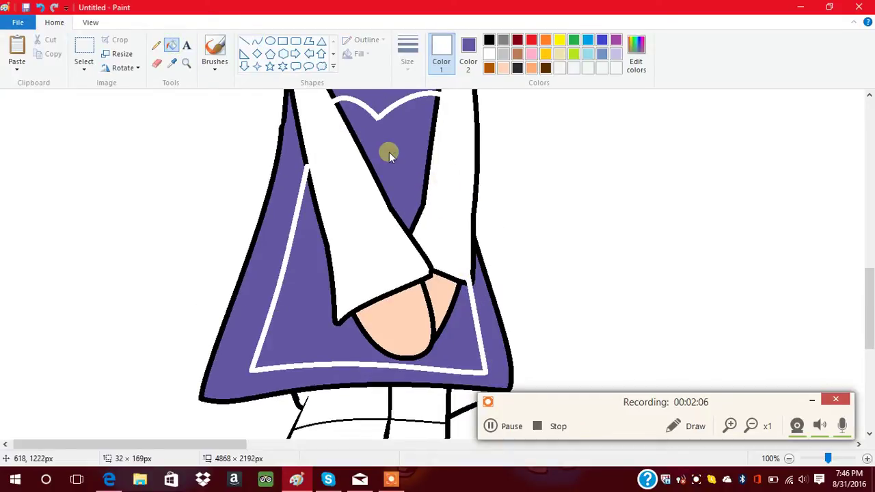
left_click(790, 459)
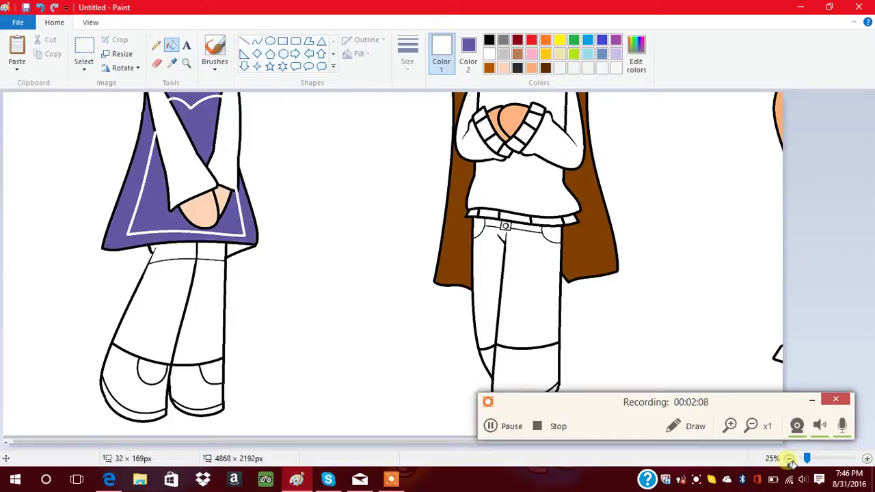
left_click(789, 458)
left_click(704, 287)
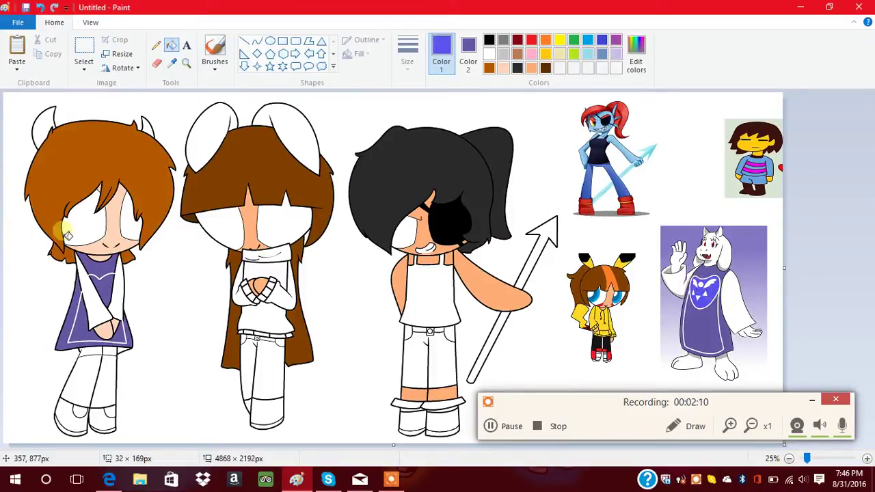
left_click(109, 291)
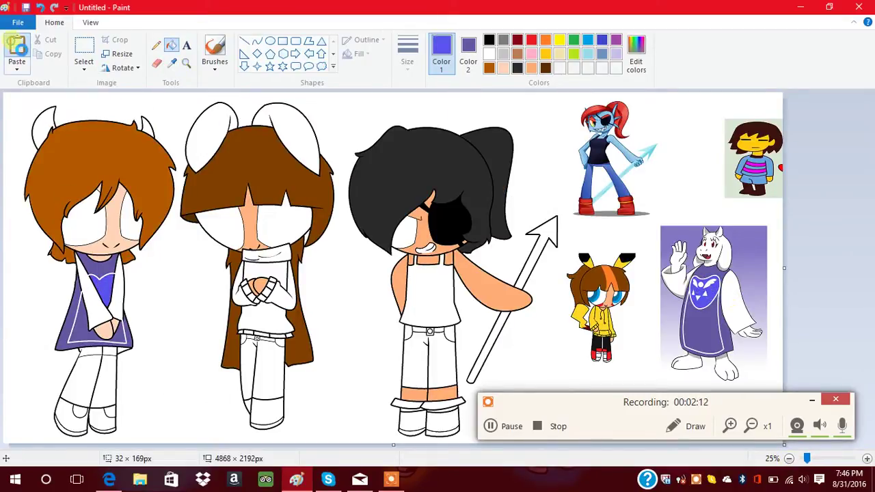
key("ctrl+a")
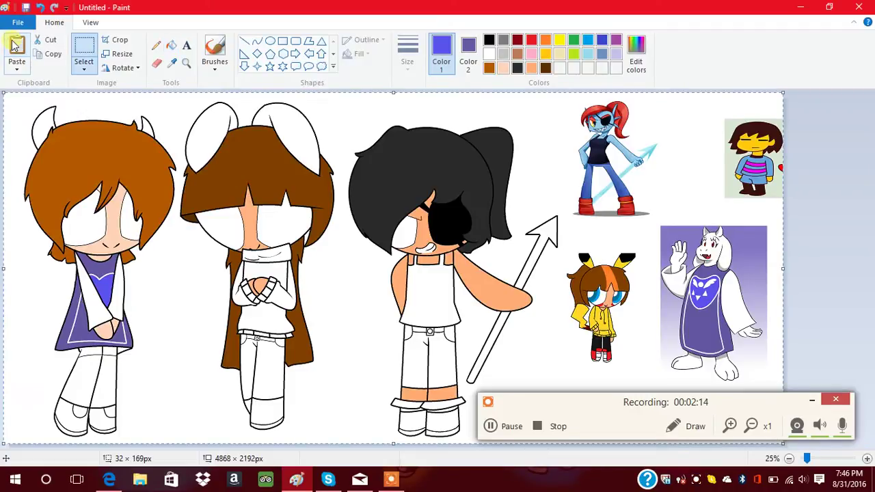
- Draw a white circle about 61 × 63 px inside the dress's blue heart and fill it with white
left_click(186, 62)
left_click(146, 236)
left_click(205, 308)
left_click(173, 62)
left_click(205, 326)
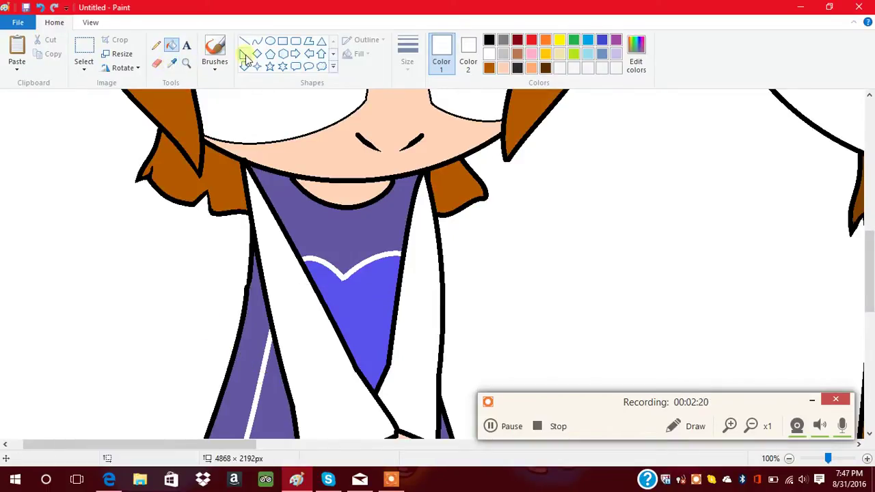
left_click(270, 42)
left_click_drag(336, 290, 377, 333)
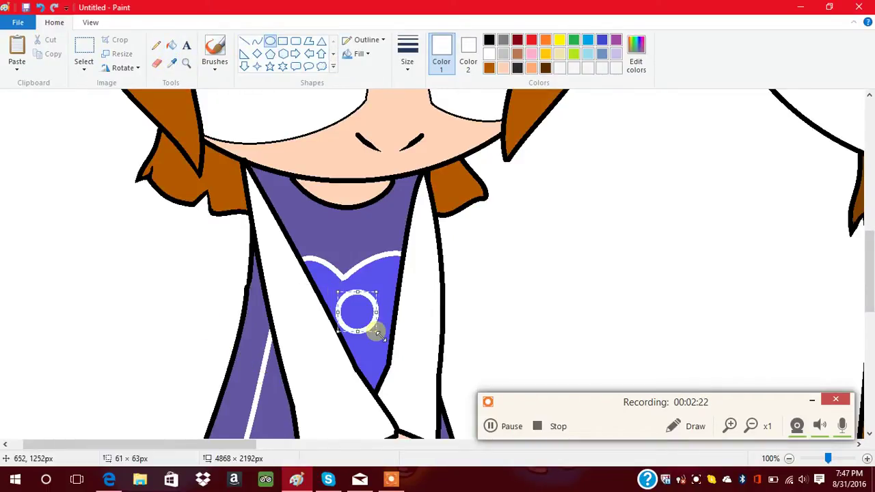
left_click_drag(327, 281, 339, 293)
left_click(40, 7)
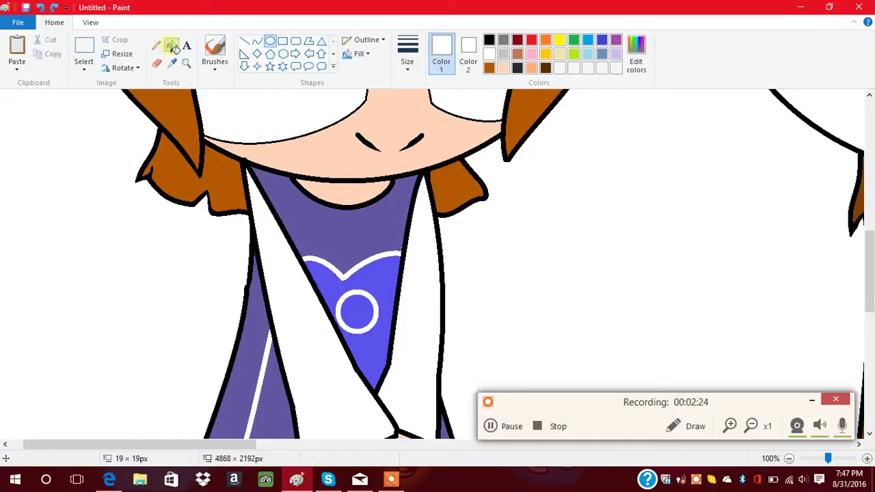
left_click(172, 46)
left_click(357, 314)
- Pencil a small white mark on each side of the white circle and touch up the adjoining sleeve outline in black
left_click(156, 45)
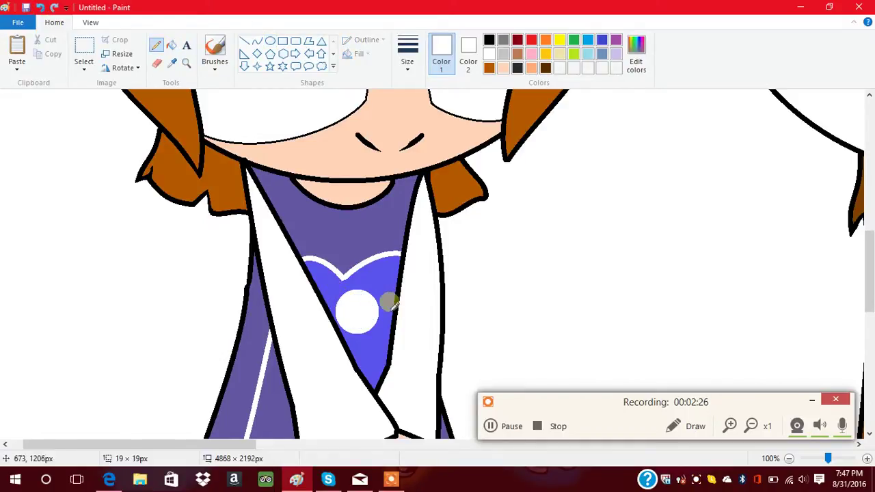
mouse_move(388, 298)
left_mouse_down()
mouse_move(396, 288)
mouse_move(393, 298)
left_mouse_up()
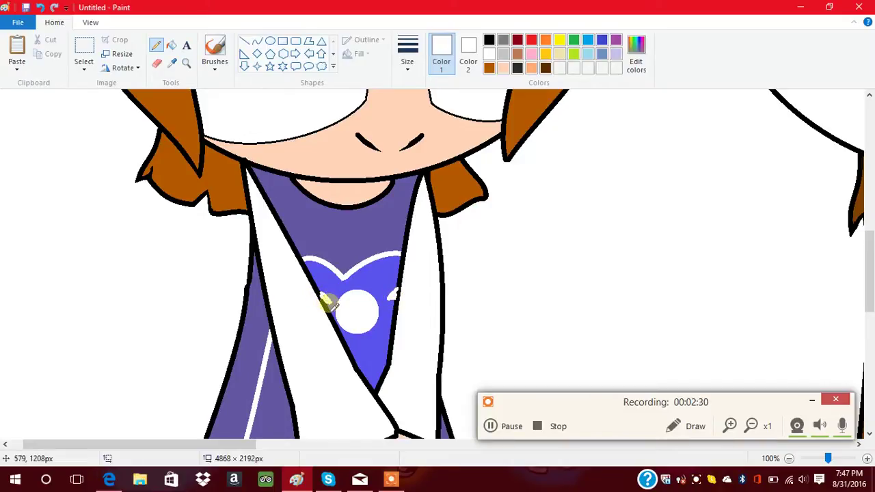
left_click(488, 40)
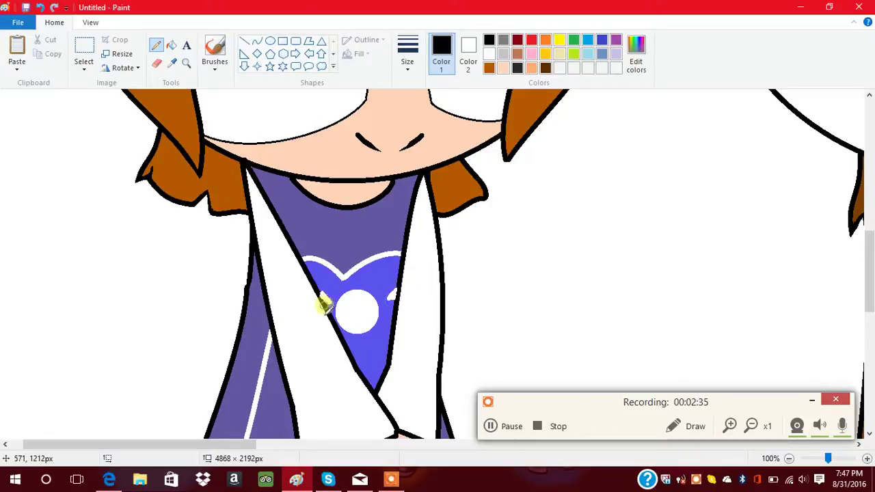
left_click(510, 425)
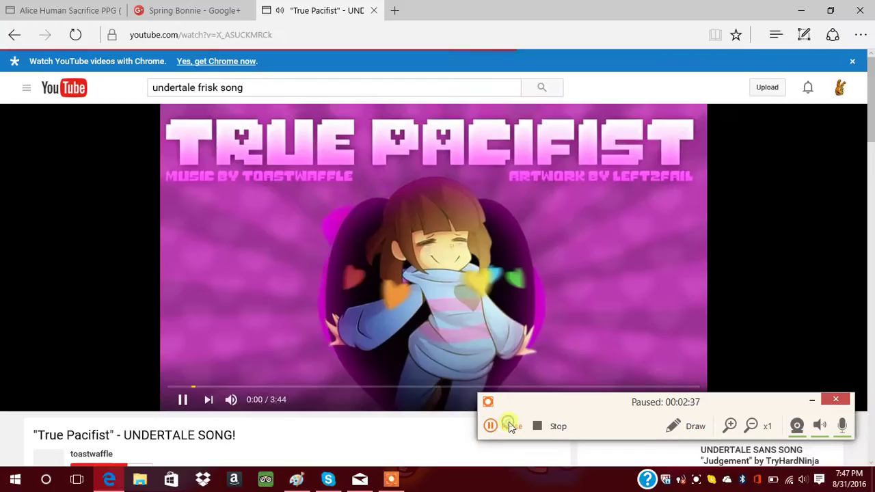
left_click(509, 425)
left_click(296, 479)
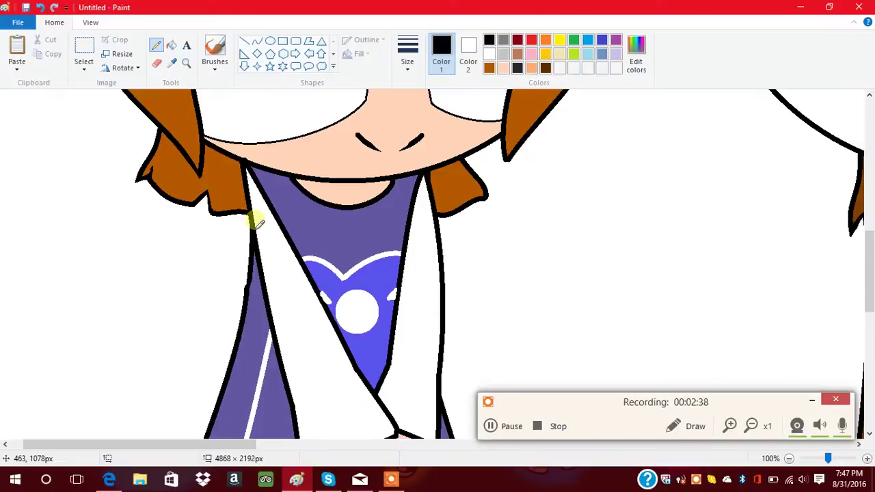
- Fill the horned character's shorts below the dress hem with the dark charcoal custom color
left_click(788, 458)
left_click(789, 457)
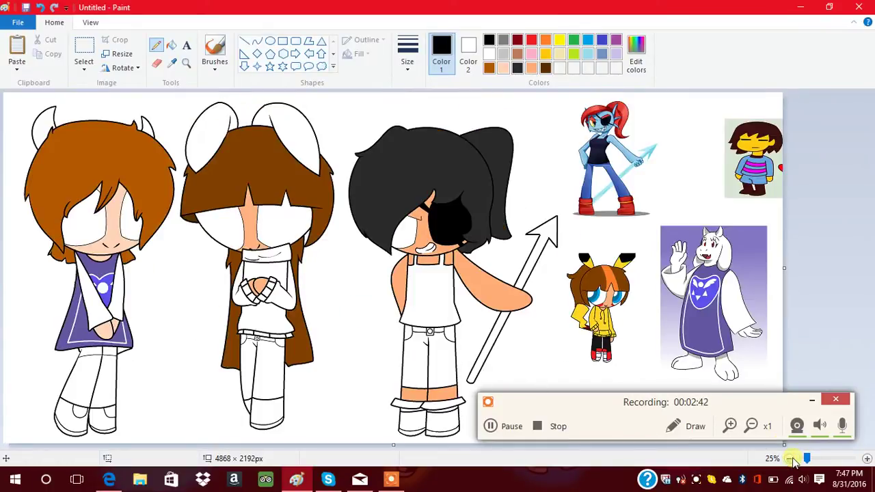
left_click(171, 45)
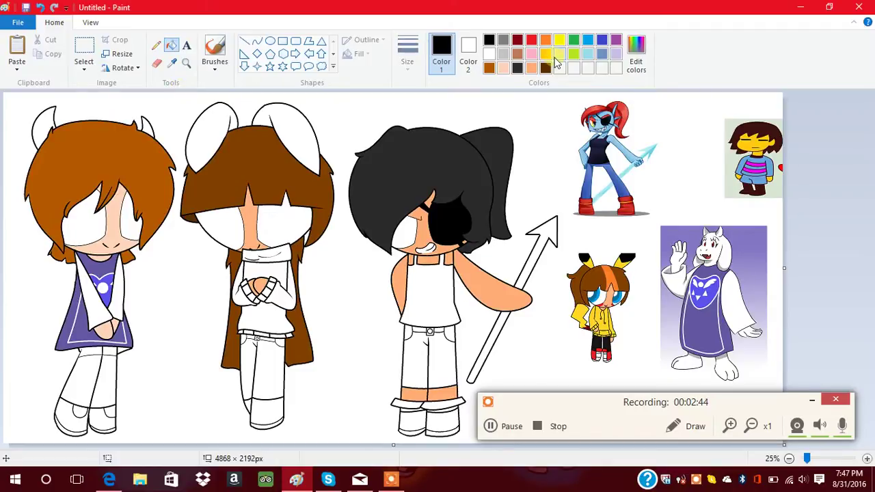
left_click(84, 411)
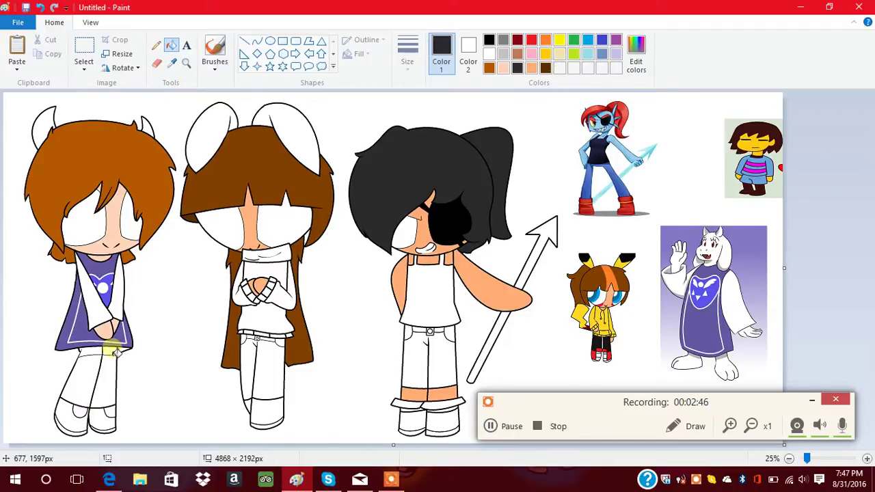
left_click(116, 351)
- Sample the dress's purple and define a much darker shade of it as a custom color
left_click(175, 64)
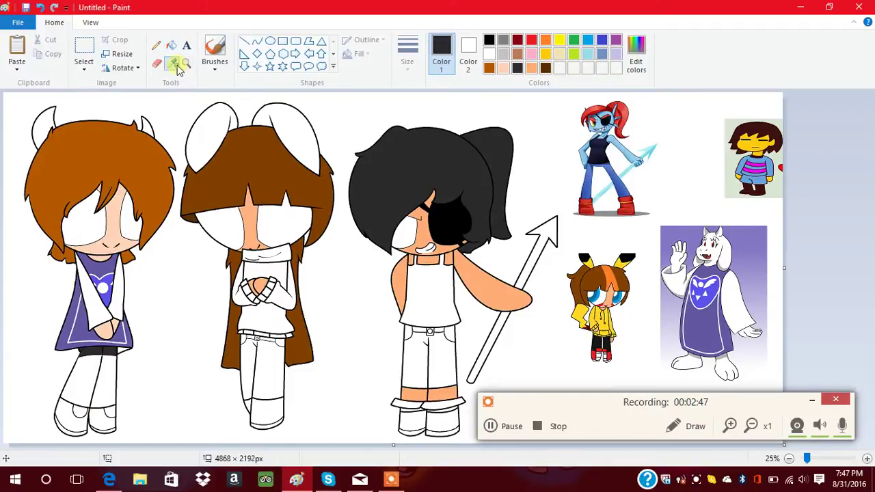
left_click(98, 268)
left_click(636, 55)
left_click(571, 219)
left_click(314, 324)
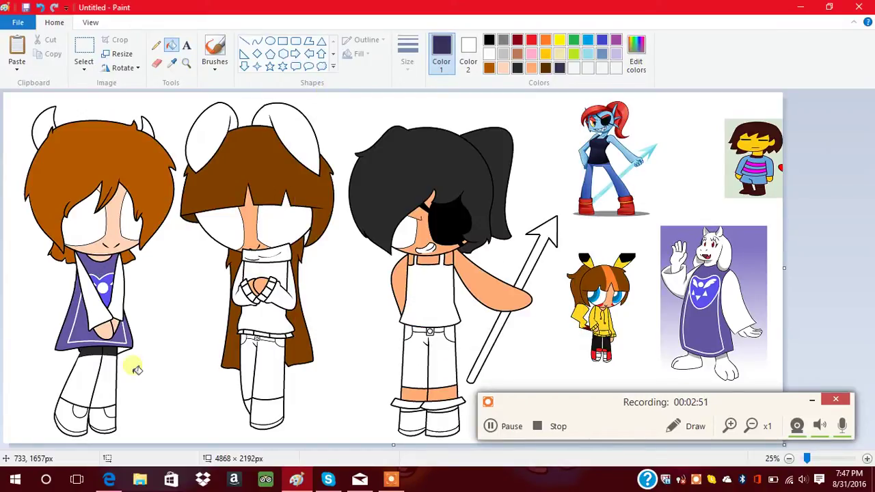
- Fill the horned character's legs and the exposed tops of the feet with the peach skin tone
left_click(504, 68)
left_click(104, 382)
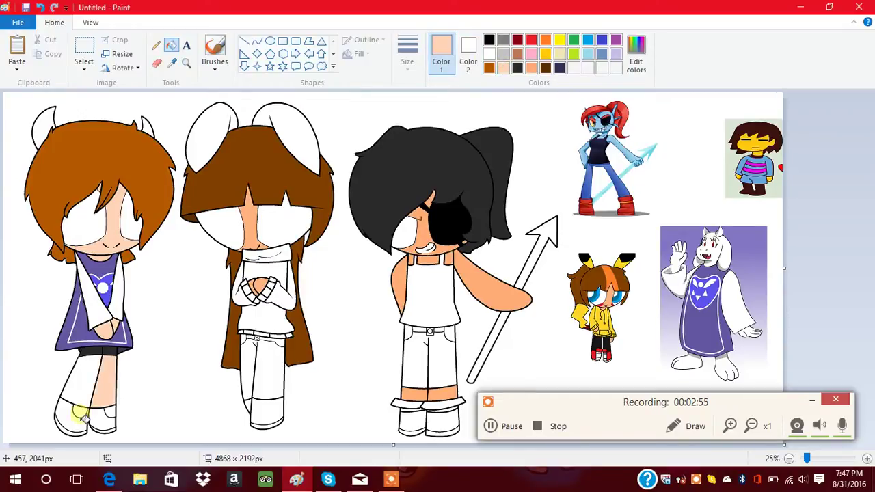
left_click(80, 414)
- Fill the soles of the horned character's shoes with gray
left_click(670, 272)
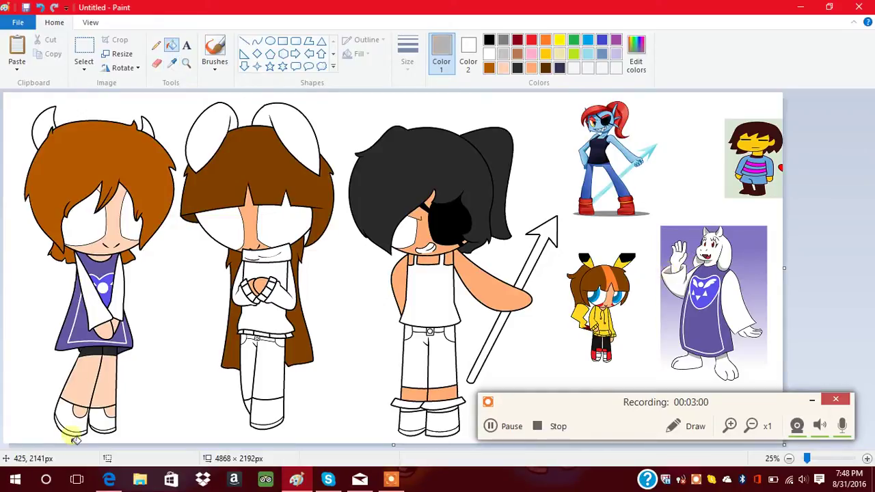
left_click(73, 434)
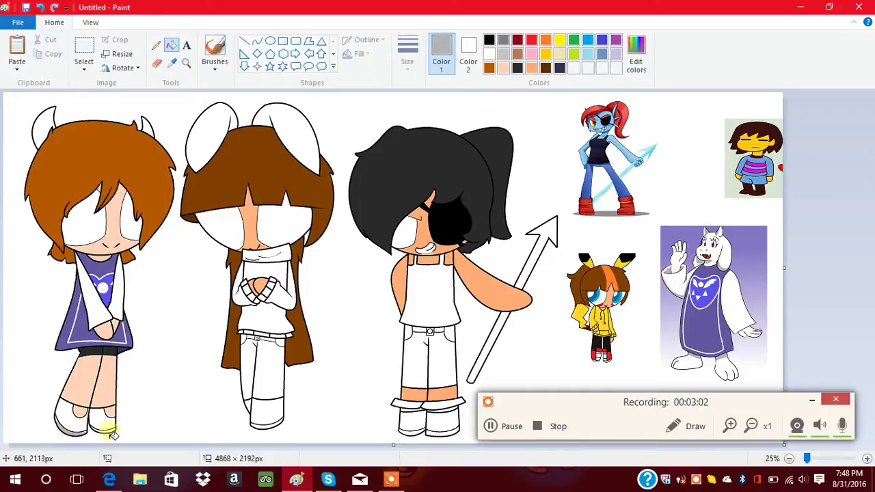
left_click(157, 63)
- Sample the blue from the striped-sweater reference character and fill the lower body of the bunny-eared character's sweater with it
left_click(171, 63)
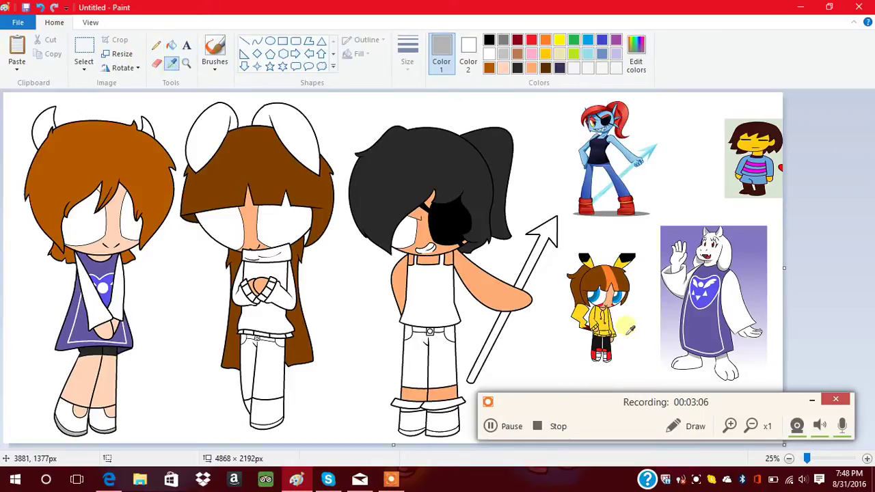
left_click(756, 183)
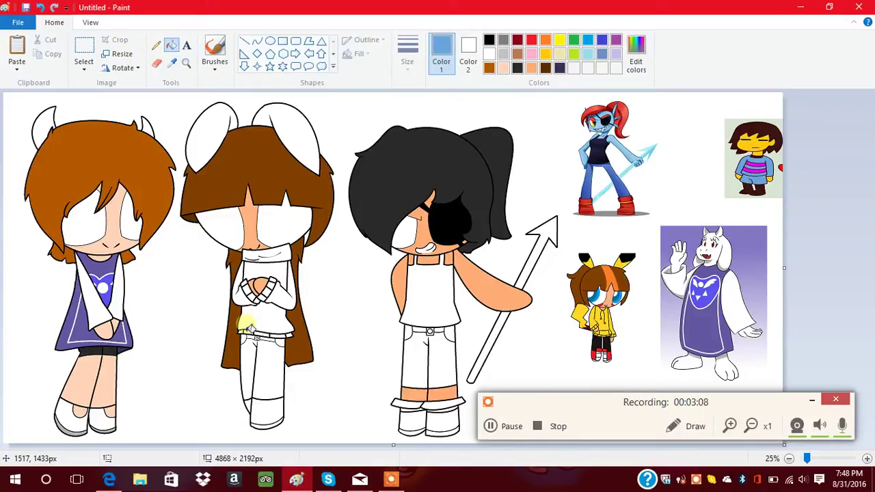
left_click(279, 277)
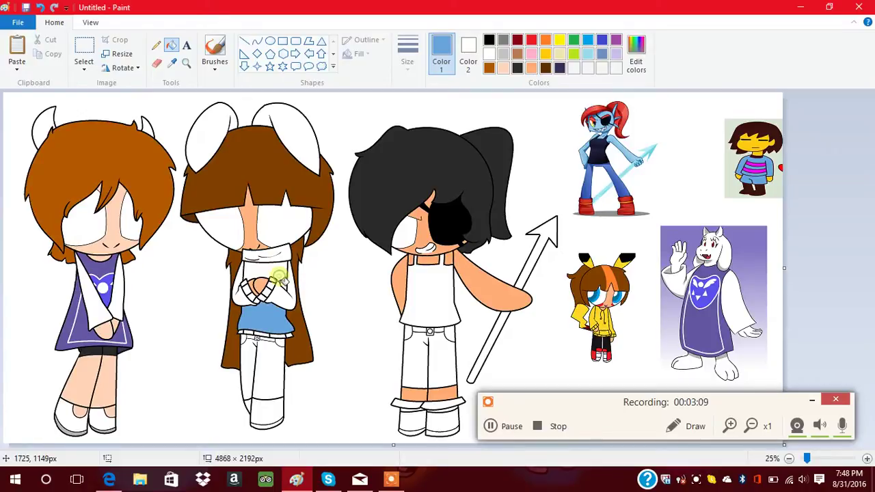
left_click(90, 22)
left_click(70, 61)
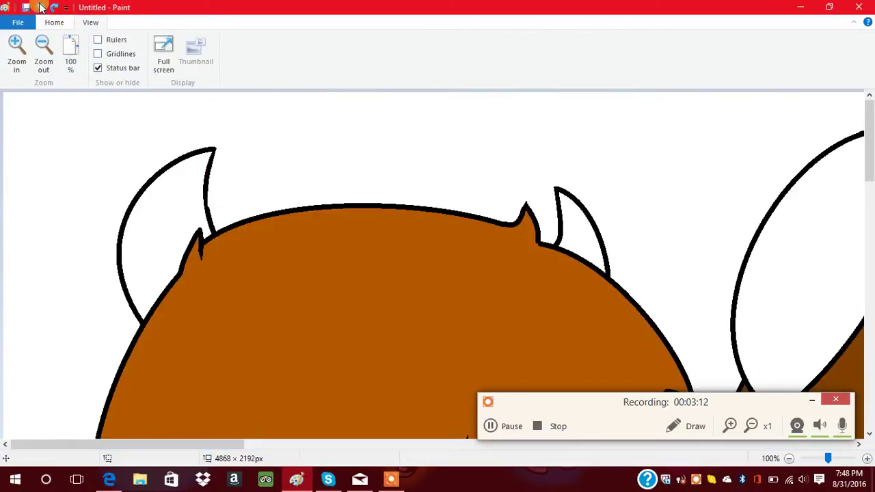
left_click(789, 459)
left_click(789, 458)
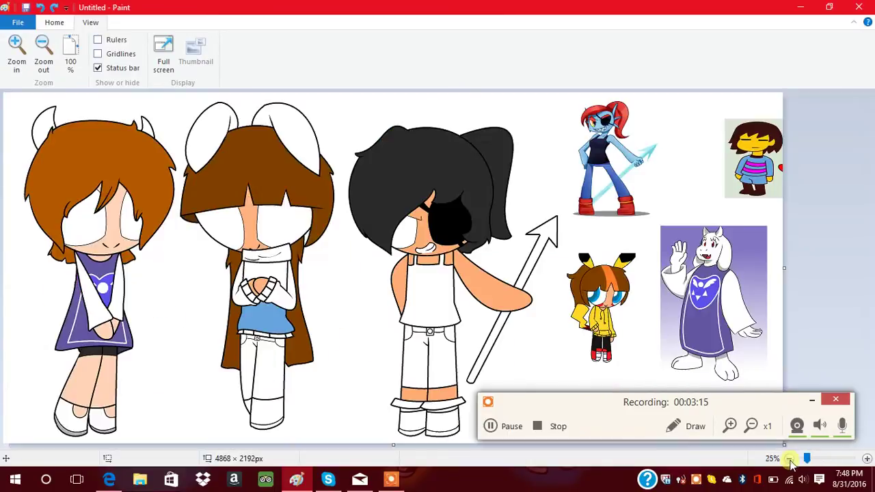
- Select the whole picture and copy it to the clipboard
left_click(54, 22)
left_click(83, 52)
right_click(229, 336)
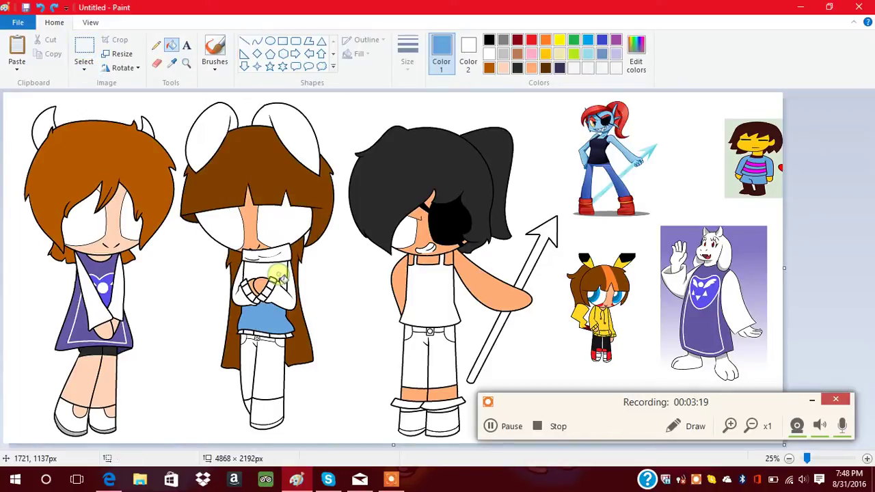
left_click(83, 52)
right_click(212, 277)
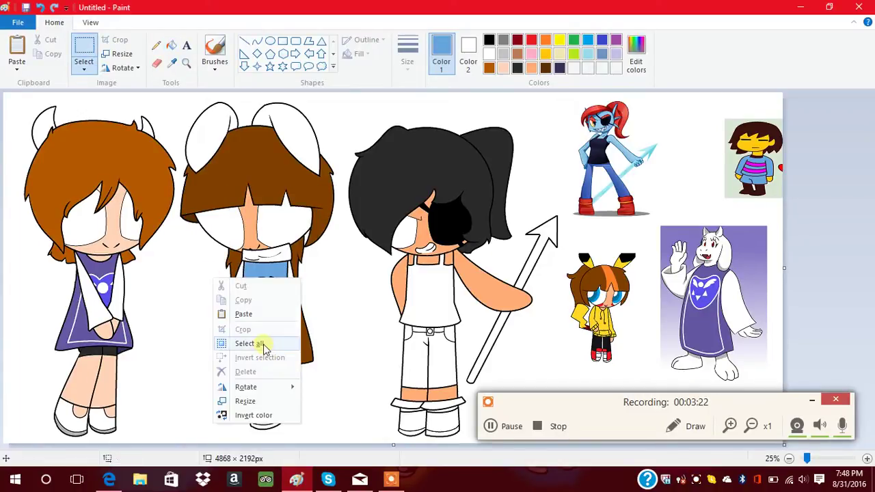
left_click(260, 344)
right_click(232, 260)
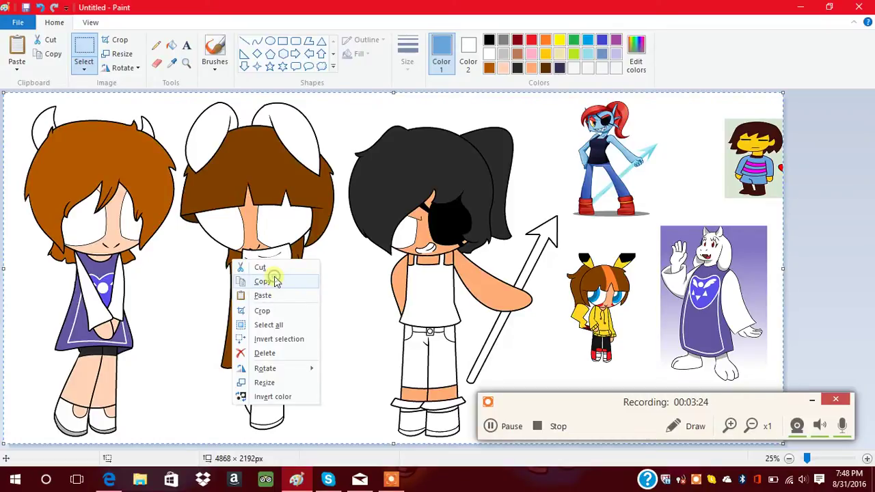
left_click(263, 281)
- Set the sweater's blue as Color 2 and the reference stripe's magenta as Color 1, and draw two curved magenta lines across the bunny-eared character's sweater
left_click(176, 62)
right_click(171, 61)
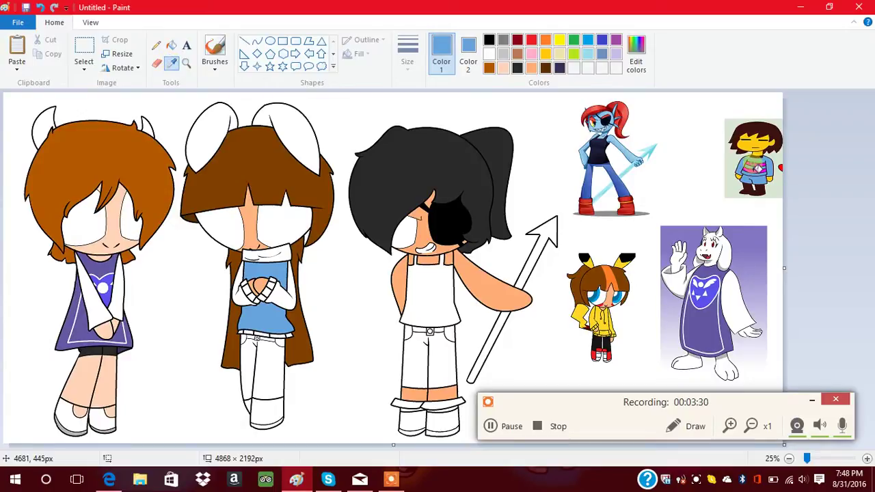
left_click(752, 165)
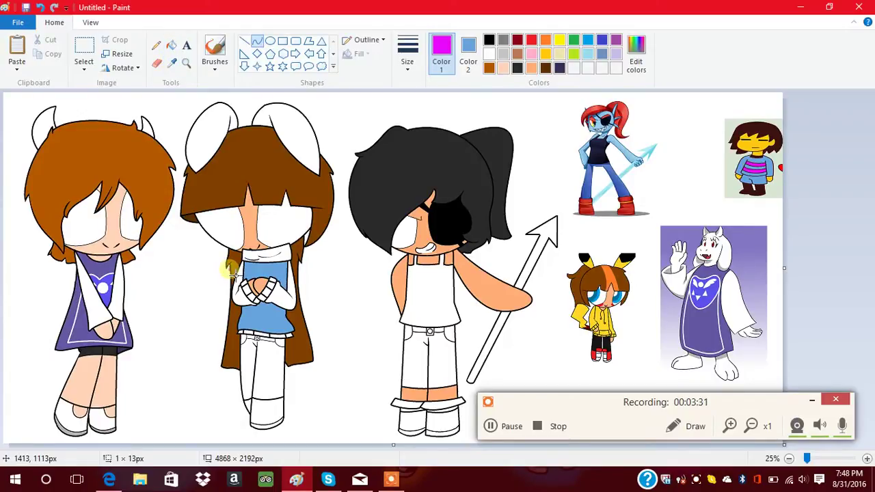
left_click_drag(234, 275, 325, 270)
left_click(292, 280)
left_click_drag(223, 305, 334, 296)
left_click(307, 312)
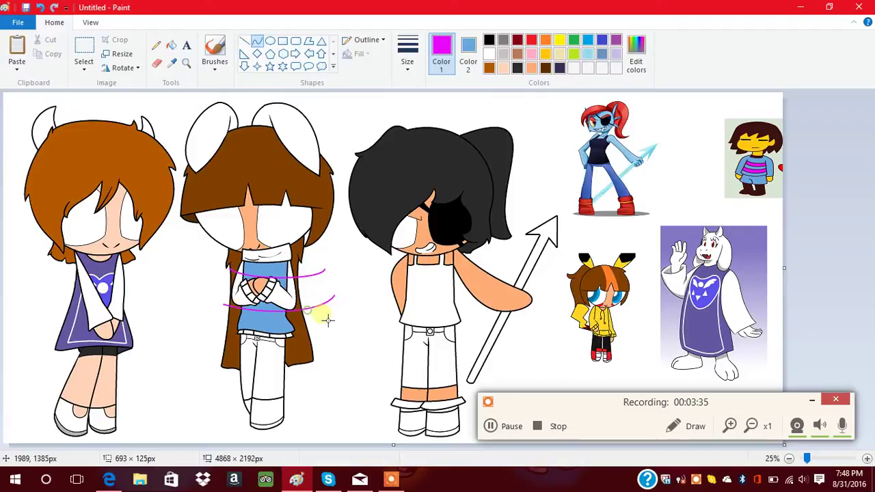
- Fill the sweater between the two curved lines with magenta, and paste the copied picture over it to trim the stripe
left_click(172, 45)
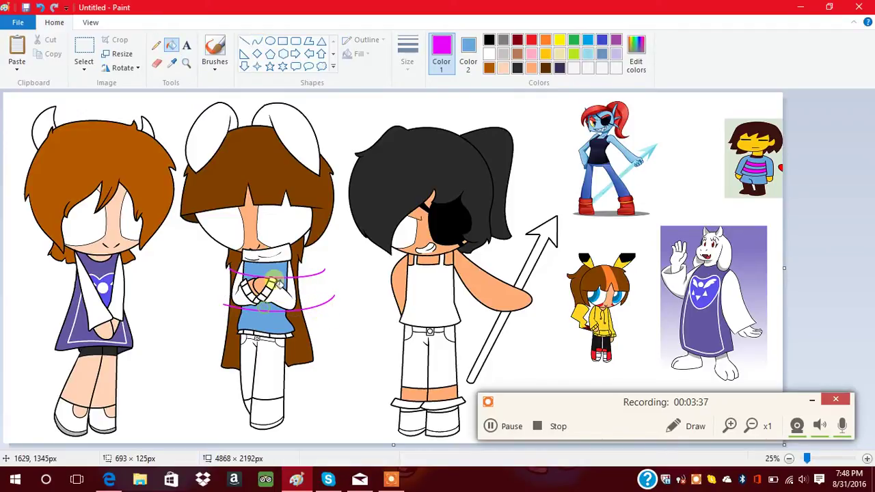
left_click(275, 283)
left_click(503, 423)
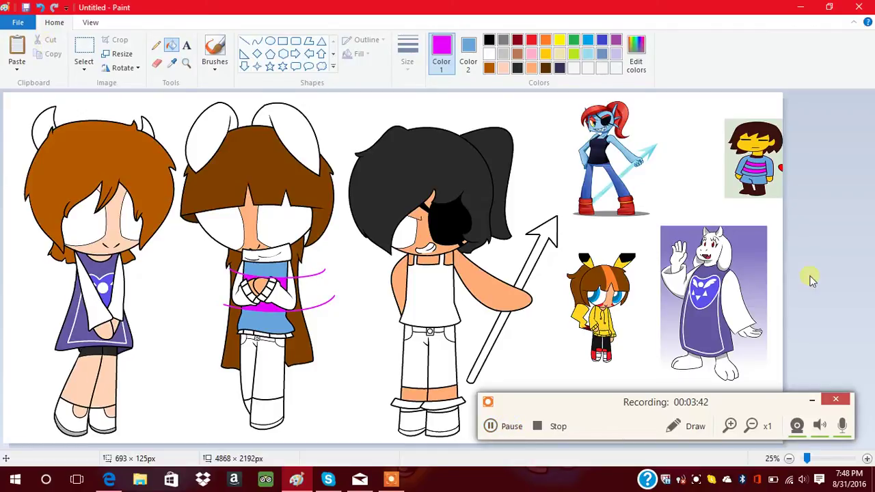
key("ctrl+v")
- Fill the bunny-eared character's sleeves and the cuff segments with the sweater's blue, undoing the fill that recolors the outlines
left_click(171, 46)
left_click(240, 295)
left_click(264, 296)
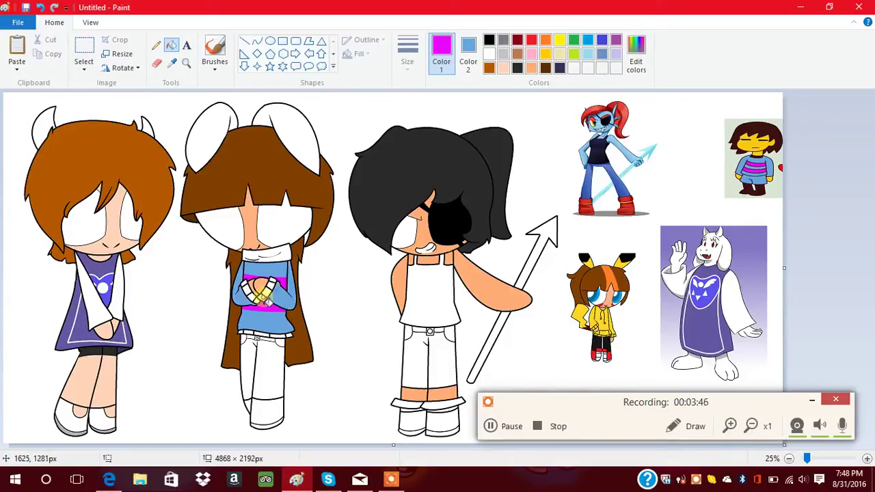
right_click(264, 298)
right_click(271, 285)
right_click(273, 280)
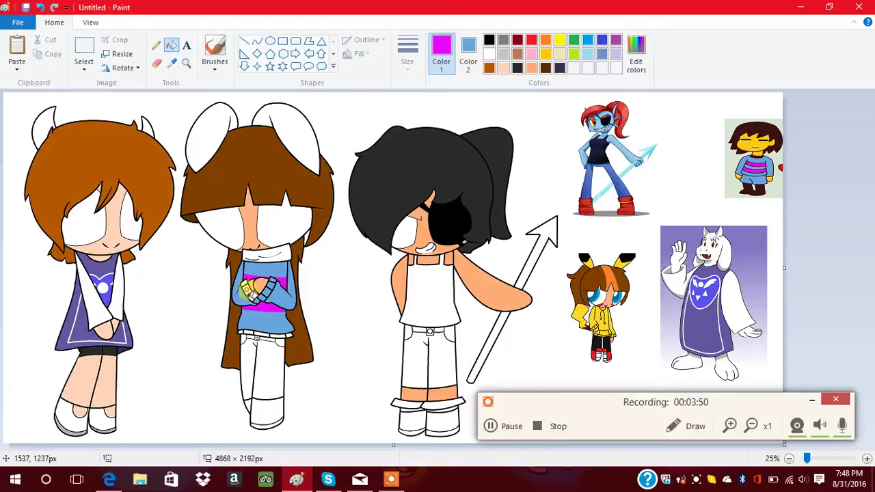
right_click(248, 284)
right_click(254, 302)
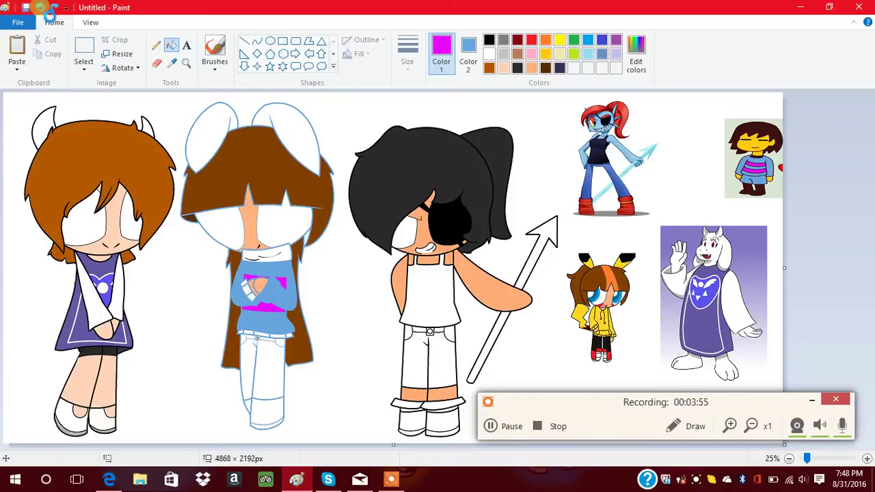
left_click(40, 8)
right_click(254, 290)
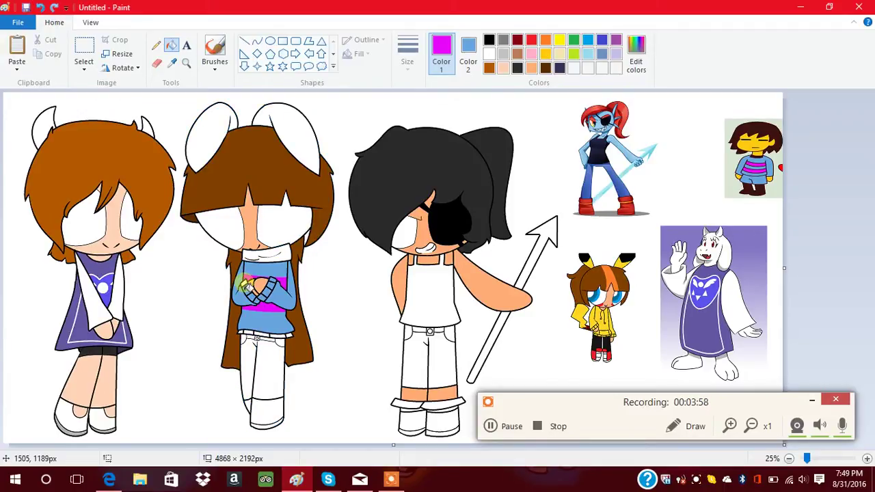
- Fill the sweater's turtleneck collar and ribbed hem segments with the same blue, undoing the fill that lands on the outlines
right_click(282, 257)
right_click(280, 336)
right_click(277, 339)
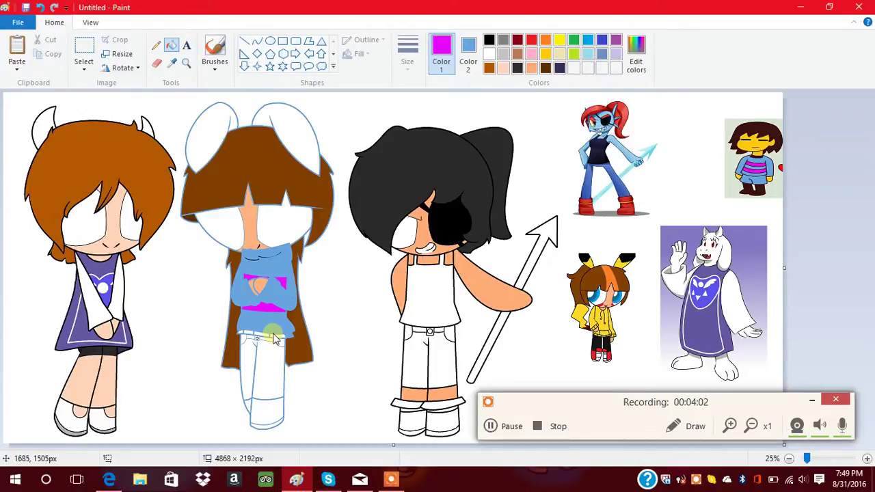
key("ctrl+z")
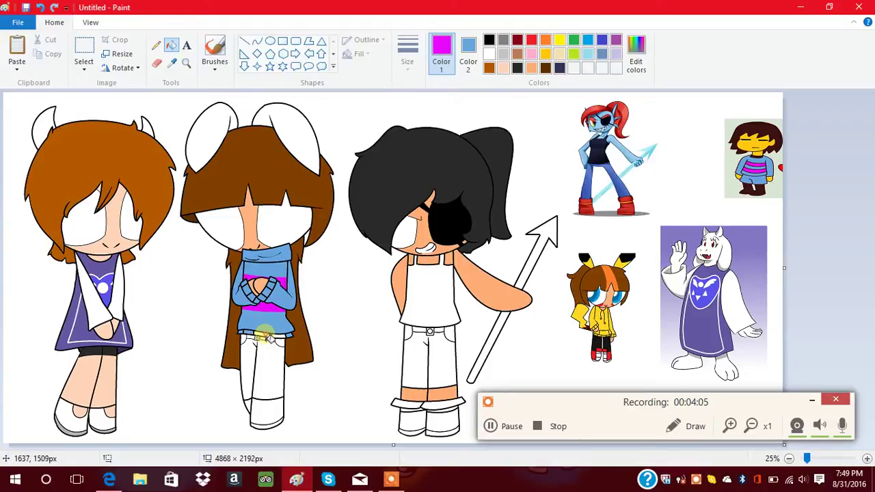
- Sample the dark brown from the striped-sweater reference character's legs and fill the bunny-eared character's trousers with it
left_click(172, 62)
left_click(761, 188)
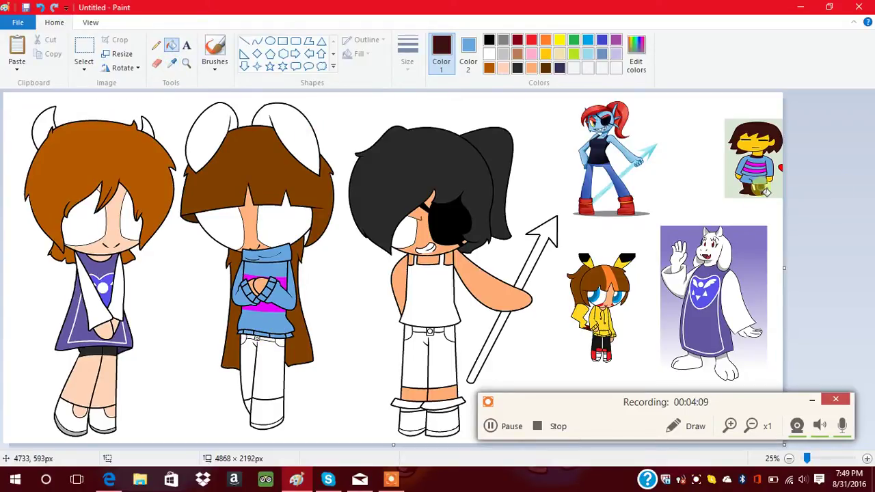
left_click(265, 372)
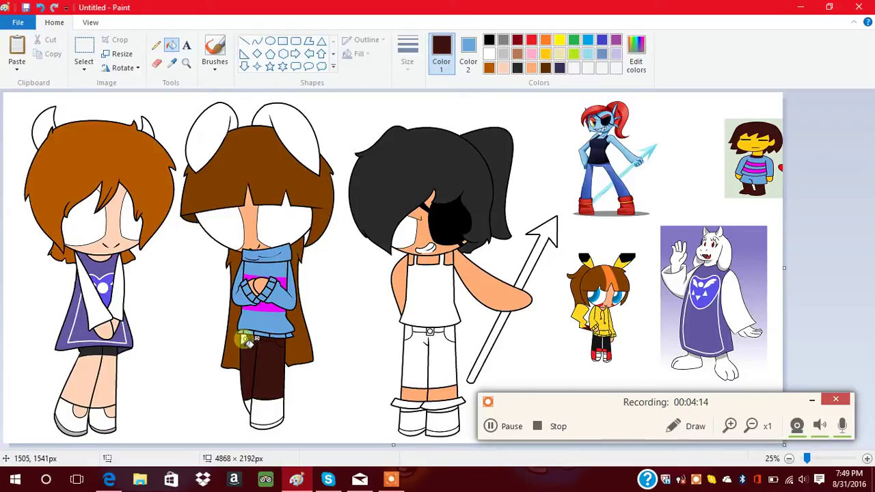
- Fill both of the bunny-eared character's boots and the front boot's sole with the dark brown
left_click(185, 63)
left_click(322, 366)
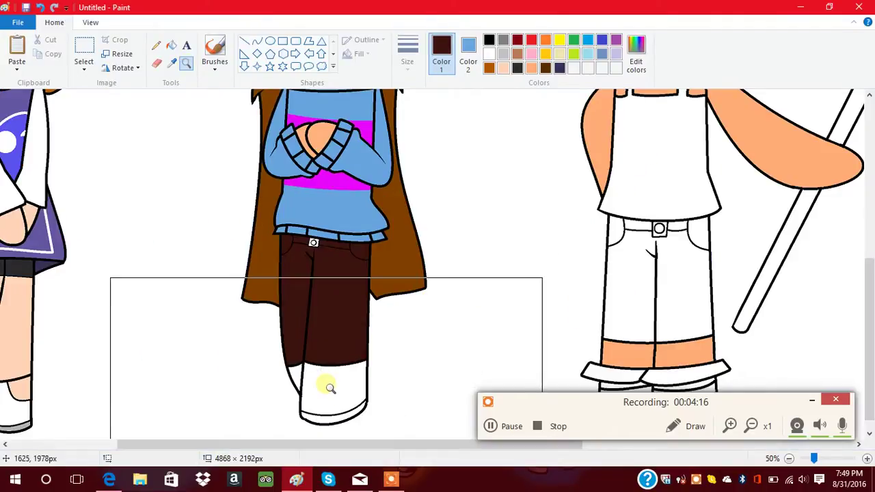
left_click(340, 254)
left_click(178, 49)
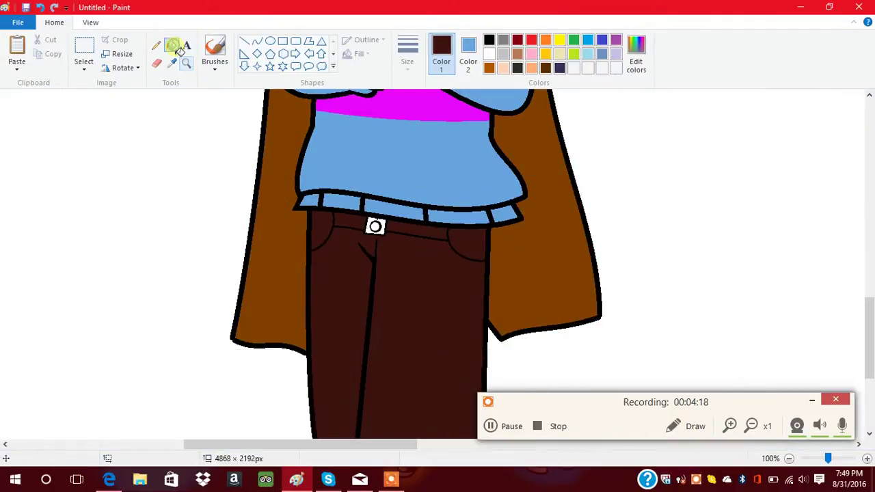
scroll(410, 250, "down", 3)
left_click(396, 294)
left_click(341, 294)
left_click(380, 367)
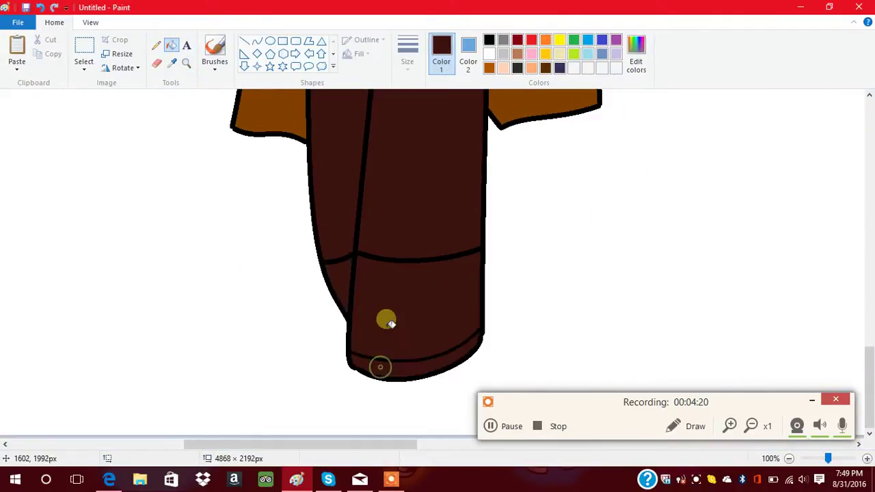
- Sample the sweater's blue and darken it to a custom color with red 43 and blue 193
scroll(386, 322, "up", 3)
left_click(173, 62)
left_click(468, 136)
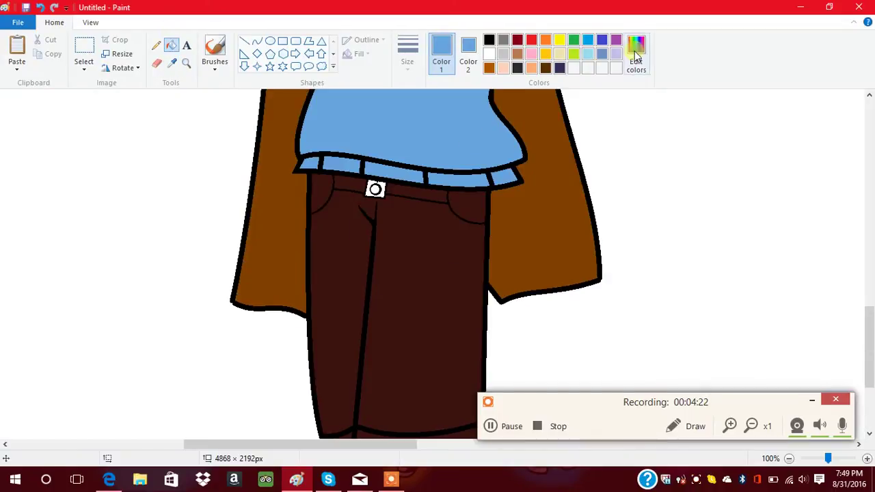
left_click(636, 54)
left_click(567, 228)
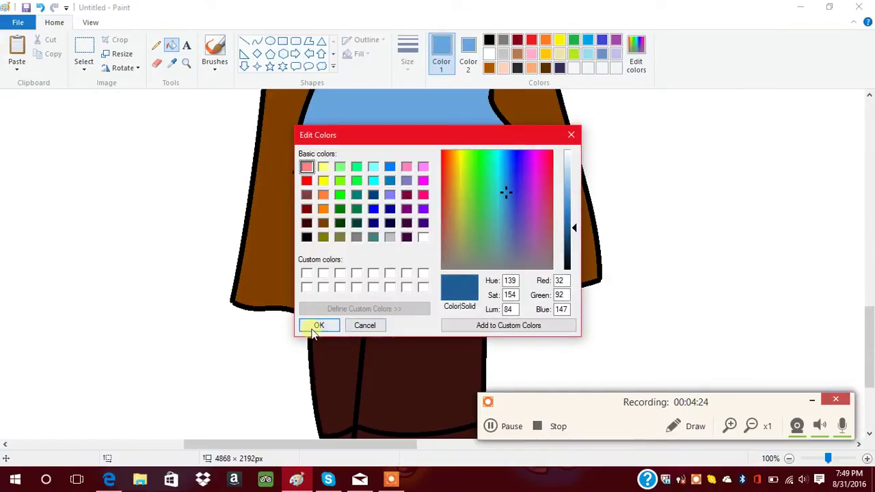
left_click(569, 214)
left_click(316, 326)
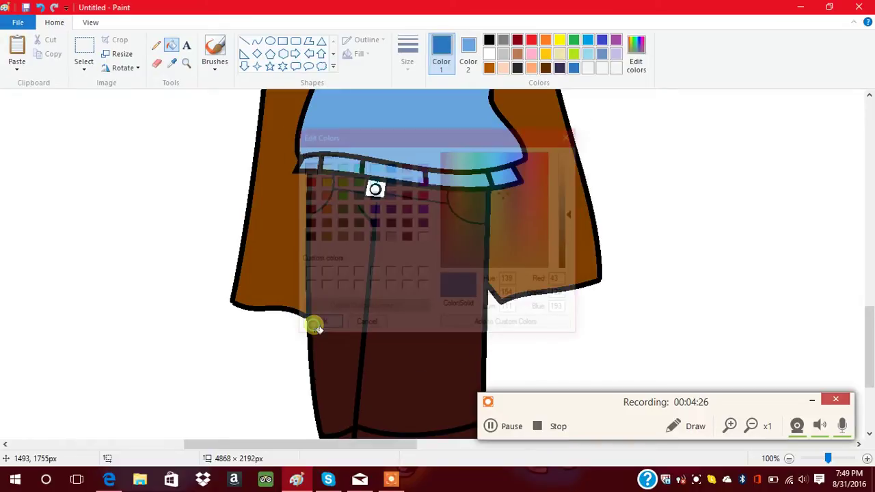
- Fill the trousers, pockets, waistband and the buckle's center with the darker blue, and the buckle's frame with yellow
left_click(345, 273)
left_click(356, 185)
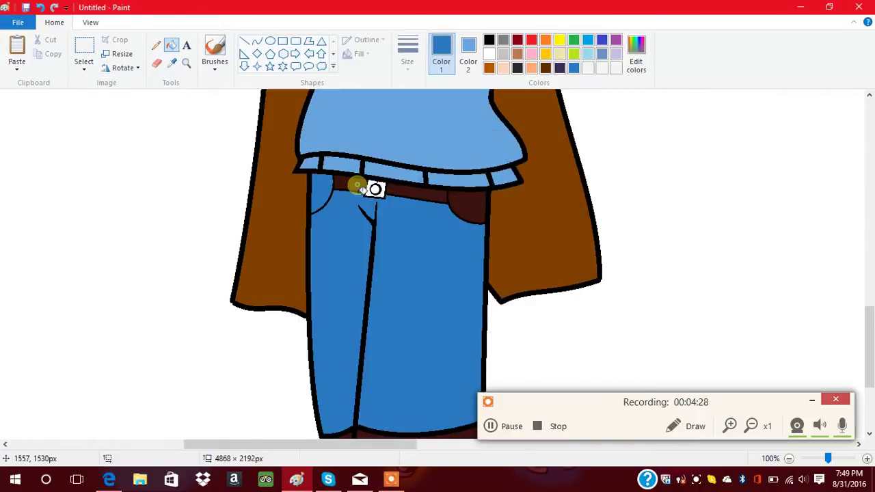
left_click(453, 203)
left_click(375, 189)
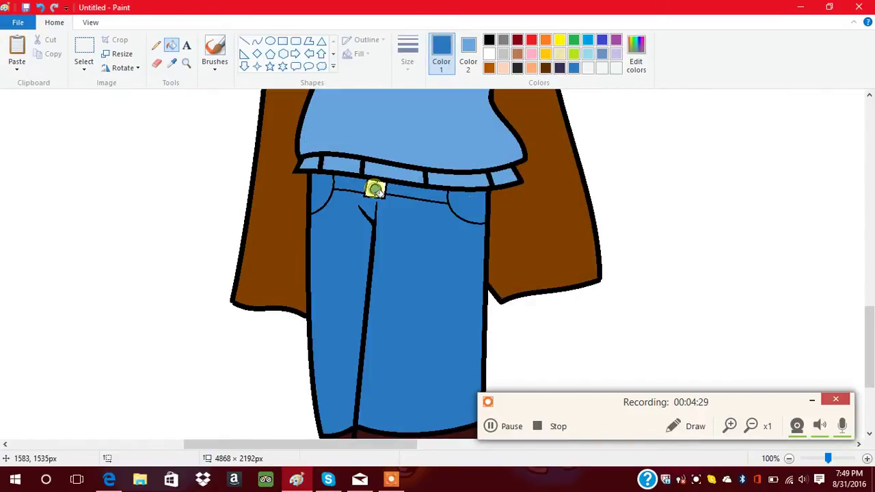
left_click(559, 40)
left_click(382, 185)
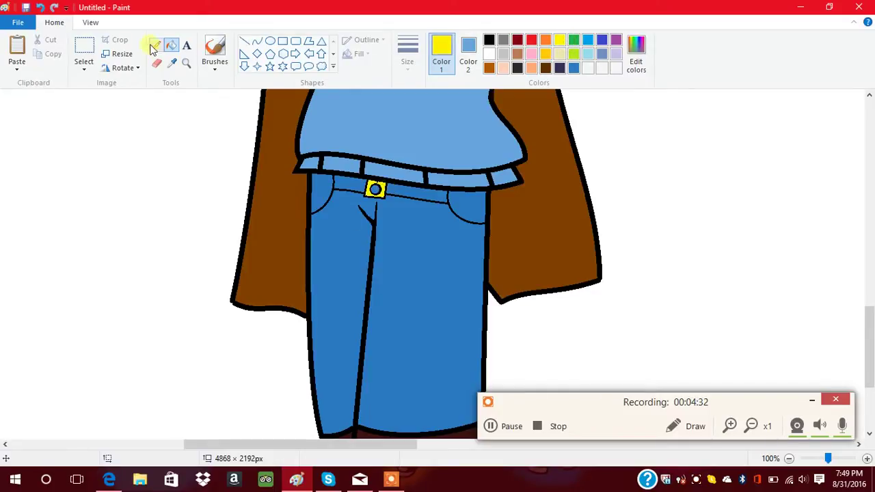
- Set Color 2 to white and draw a slightly curved black line across both trouser legs as the hem of shorts
right_click(210, 121)
left_click(489, 39)
left_click(257, 40)
left_click_drag(311, 287, 483, 295)
left_click(357, 279)
- Sample the bunny-eared character's skin color and fill both legs between the shorts' hem and the boots with it
left_click(172, 63)
scroll(590, 317, "up", 4)
left_click(390, 211)
scroll(390, 215, "down", 5)
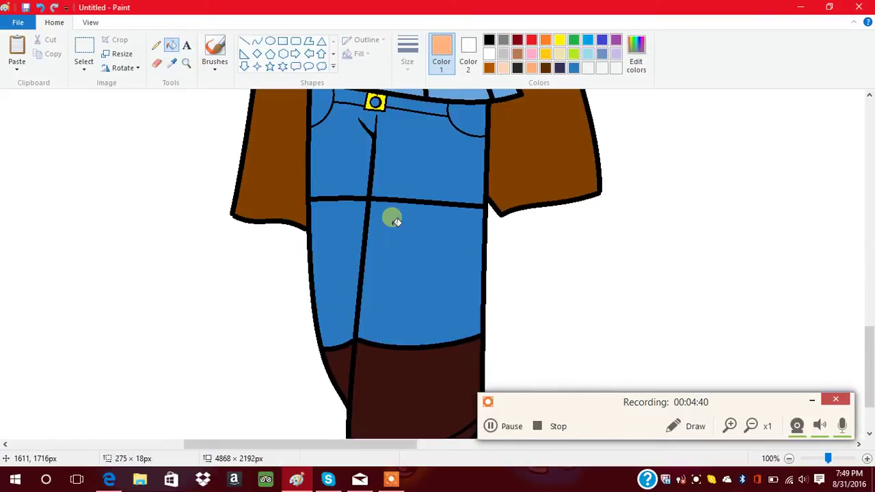
left_click(346, 239)
left_click(437, 248)
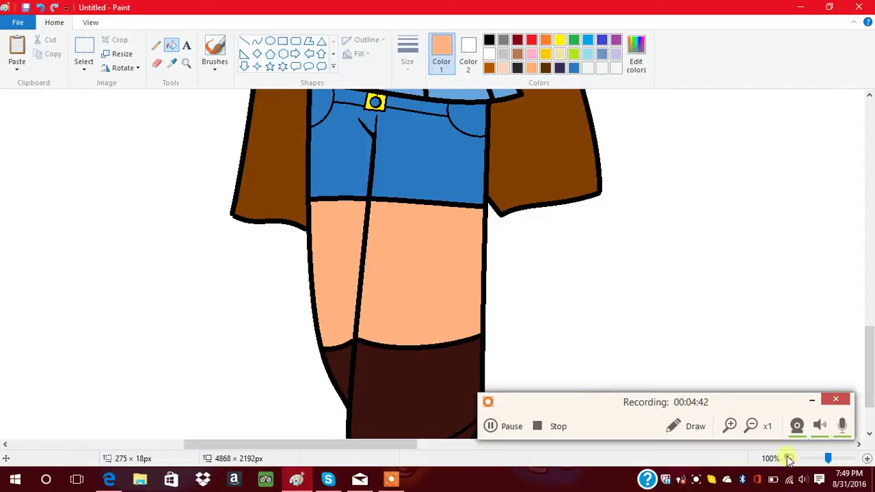
left_click(788, 458)
left_click(788, 458)
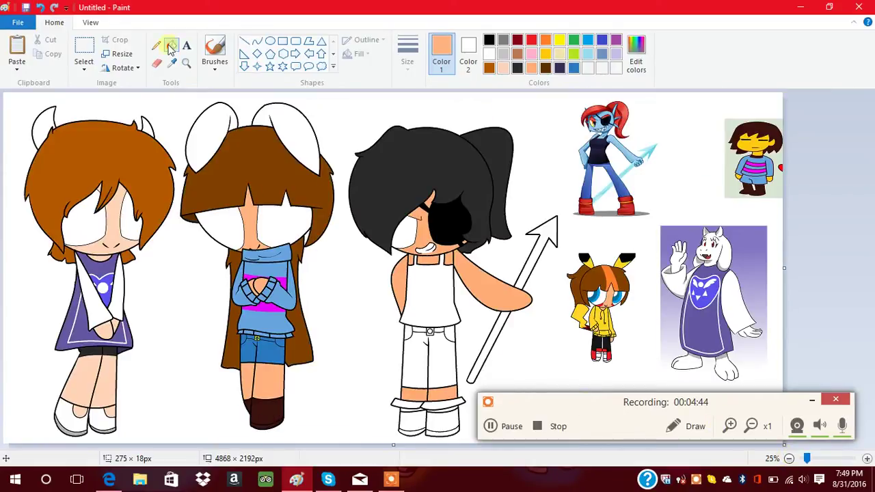
- Darken yellow to a custom color of red 187, green 177, blue 0 and fill both bunny ears with it
left_click(559, 40)
left_click(635, 51)
left_click(573, 221)
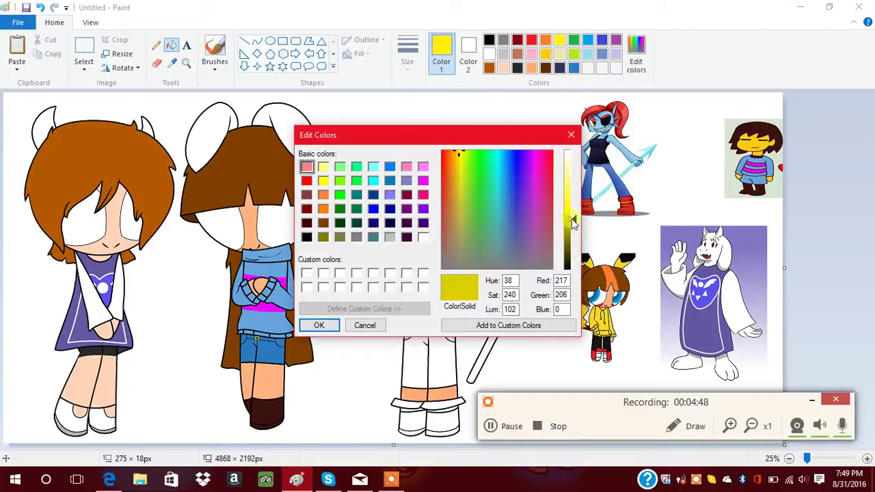
left_click(573, 228)
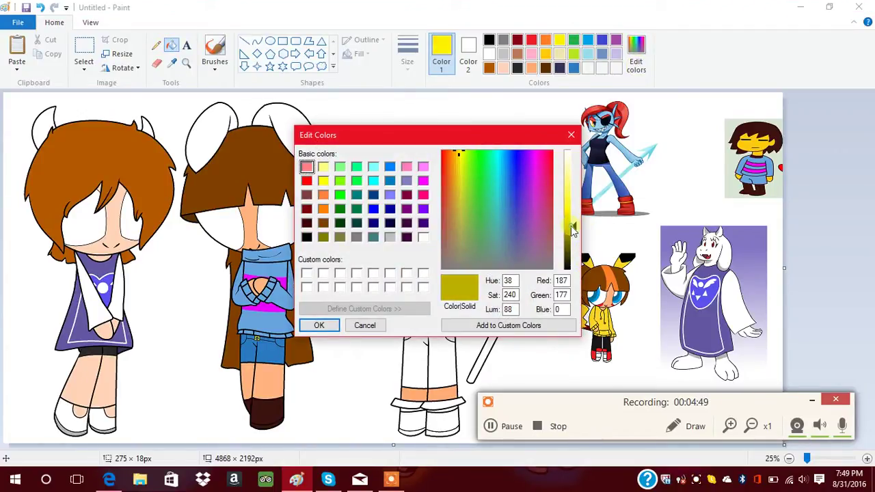
left_click(321, 326)
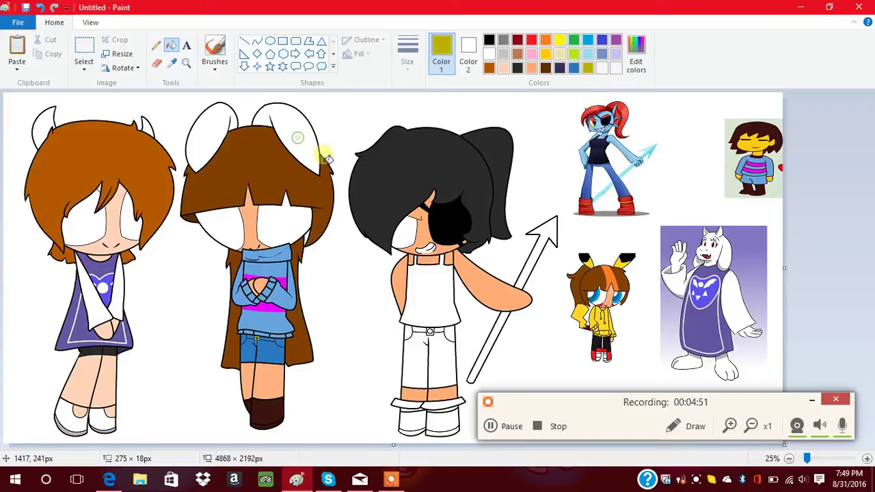
left_click(298, 137)
left_click(217, 130)
left_click(172, 63)
right_click(604, 191)
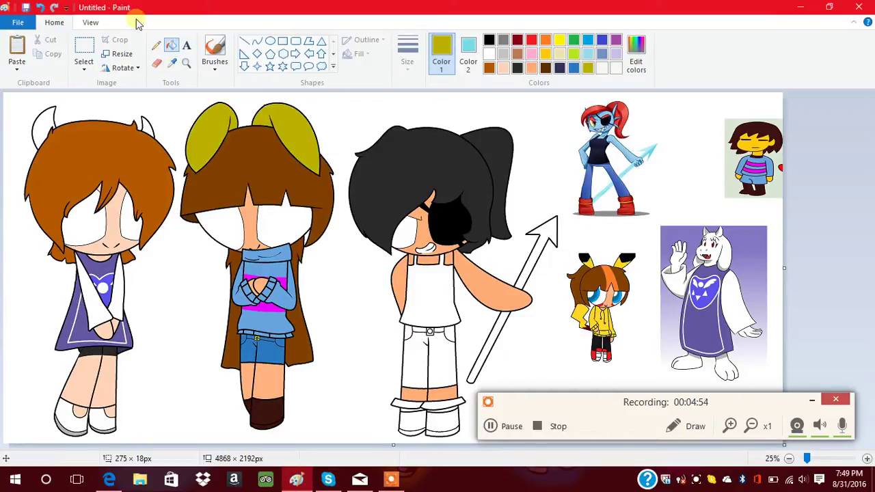
left_click(172, 62)
right_click(335, 103)
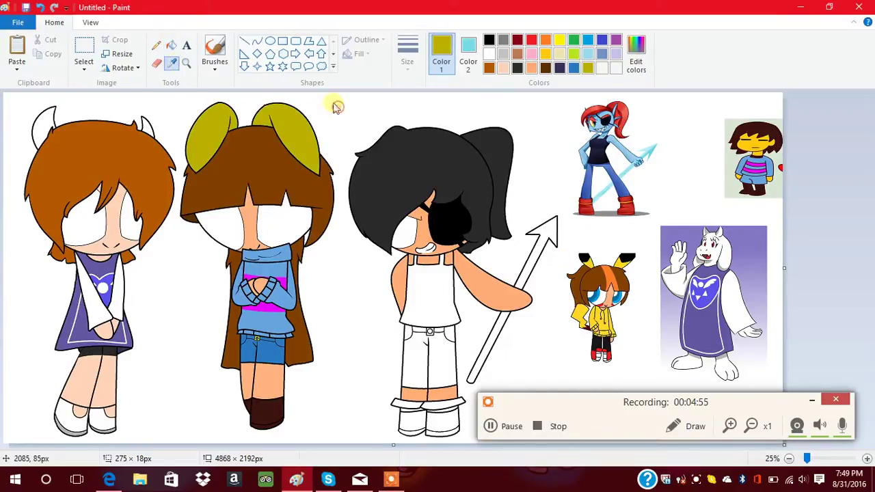
- Sample the dark navy from the spear-holding reference character's tank top and fill the ponytailed character's top with it
left_click(172, 62)
left_click(597, 150)
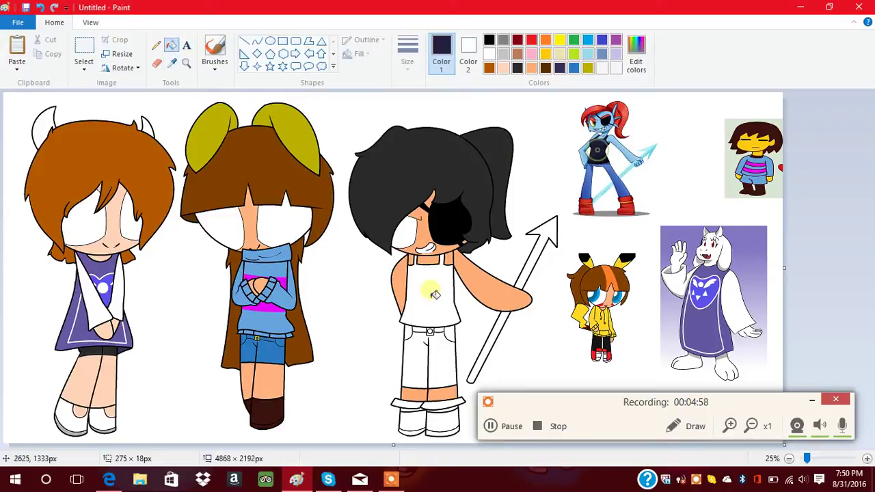
left_click(427, 296)
- Fill the ponytailed character's trousers with blue sampled from the spear-holding reference's jeans, and the belt buckle with yellow
left_click(172, 62)
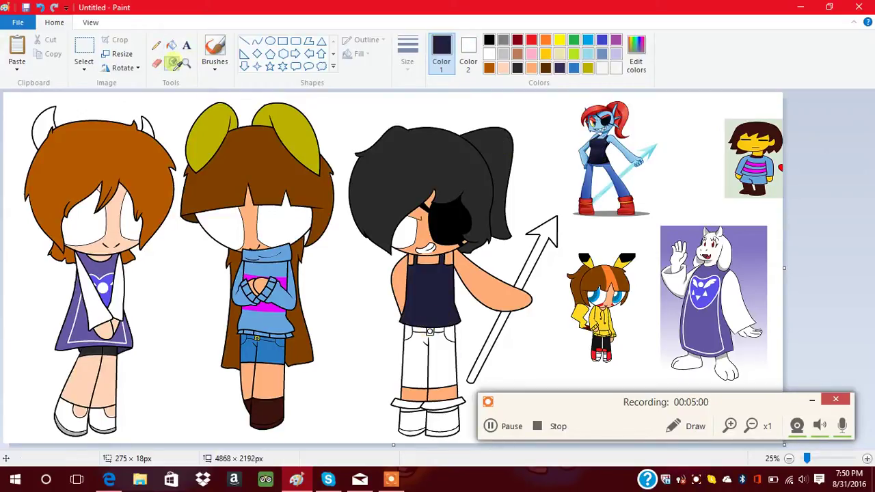
left_click(585, 164)
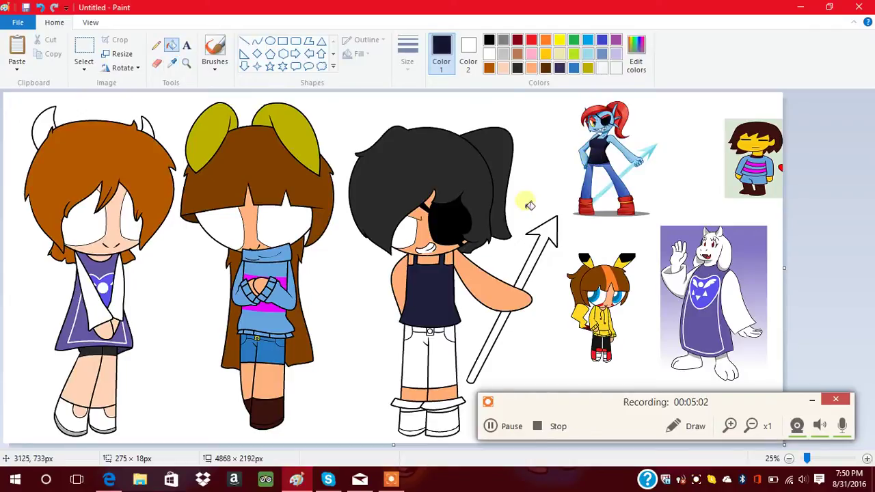
left_click(179, 63)
left_click(610, 175)
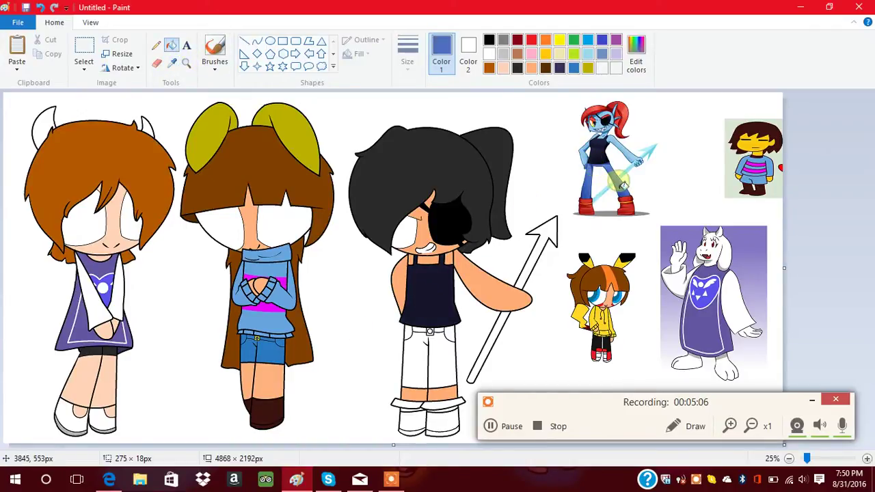
left_click(412, 338)
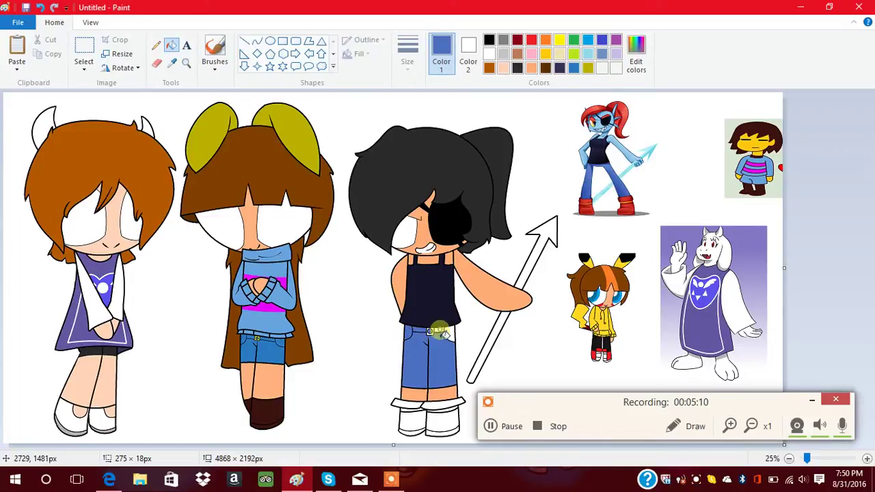
left_click(559, 41)
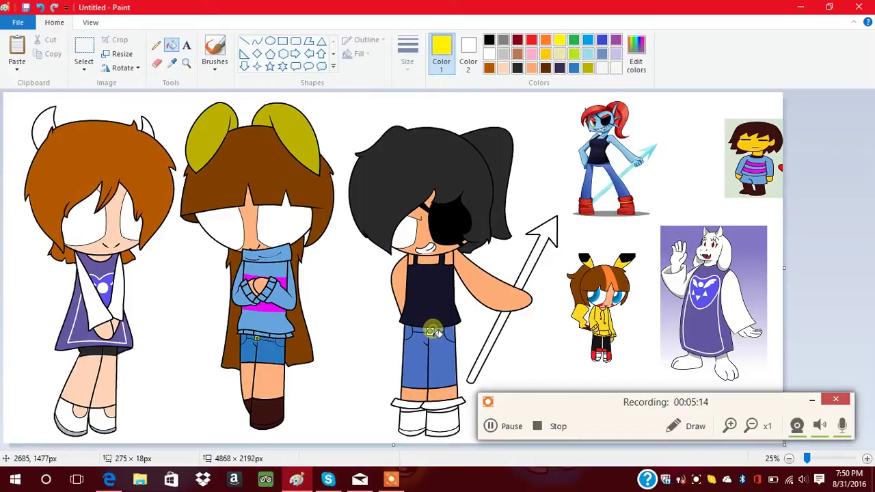
- Sample red from the spear-holding reference character's boots and fill the ponytailed character's boots, cuffs and soles with it
left_click(172, 62)
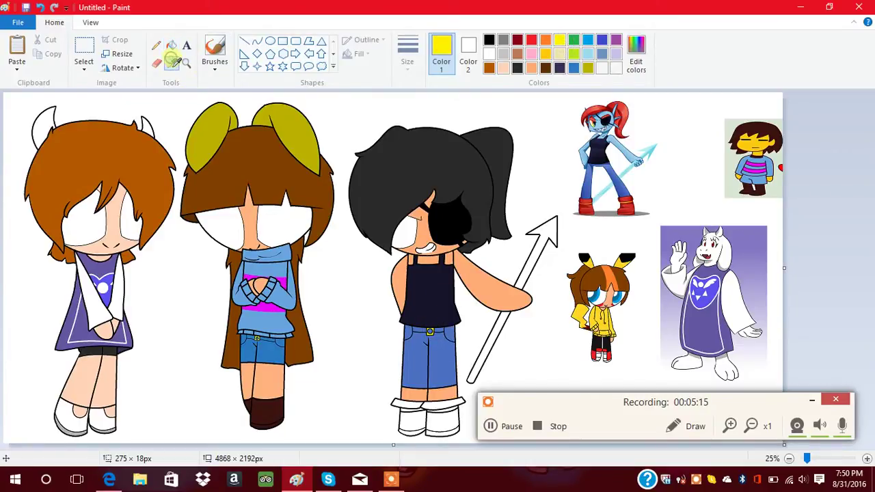
left_click(624, 206)
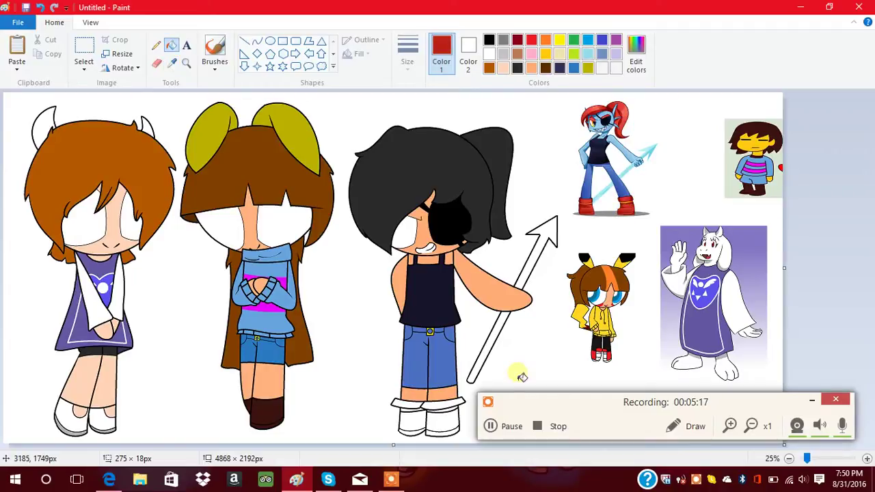
left_click(412, 424)
left_click(446, 423)
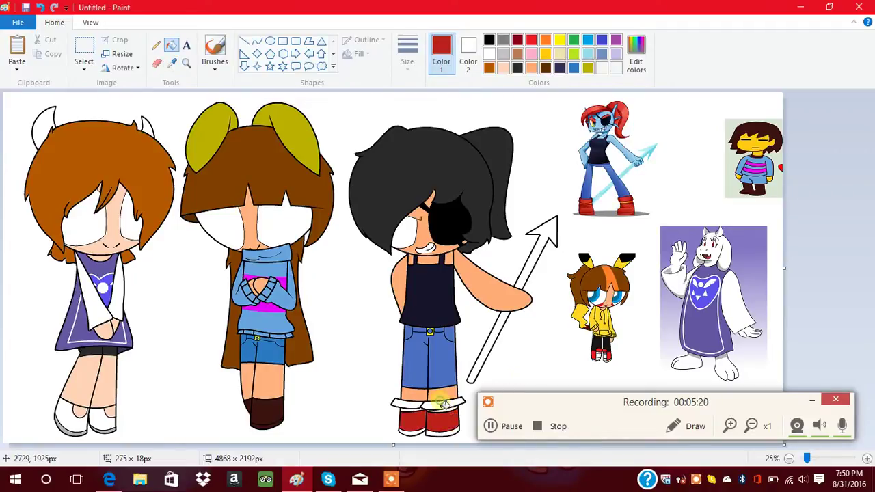
left_click(404, 405)
left_click(414, 435)
left_click(443, 431)
- Try to fill the trim below the ponytailed character's boot cuffs with orange sampled from the reference character's boots
left_click(170, 63)
left_click(624, 204)
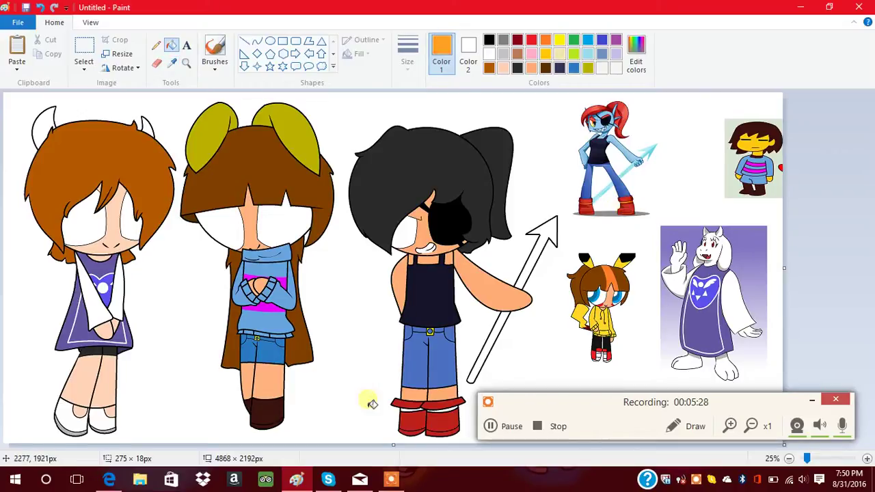
left_click(446, 409)
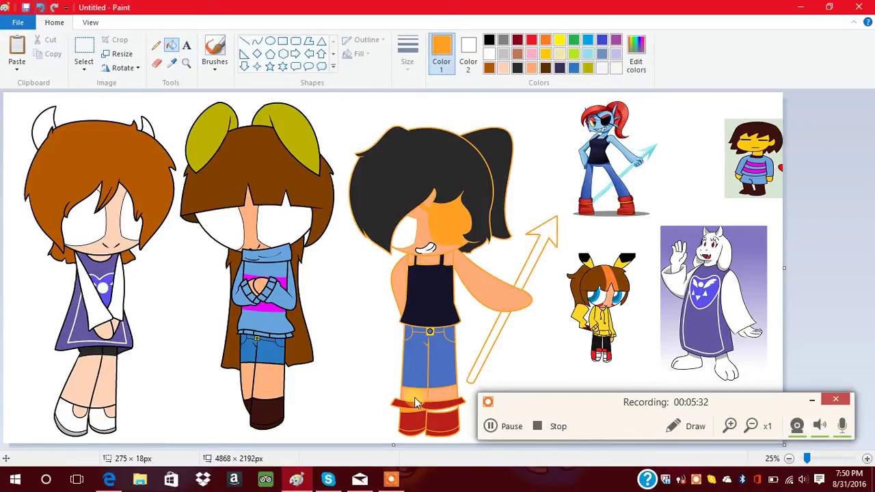
key("ctrl+z")
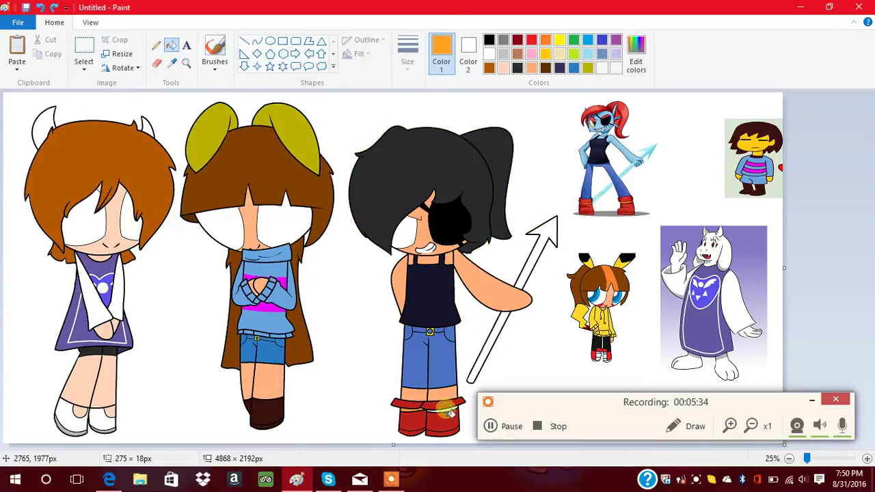
key("ctrl+y")
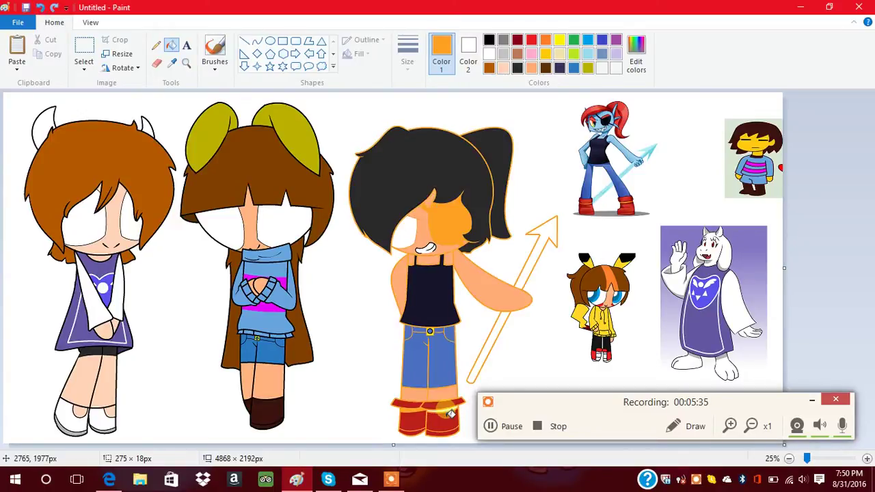
left_click(41, 7)
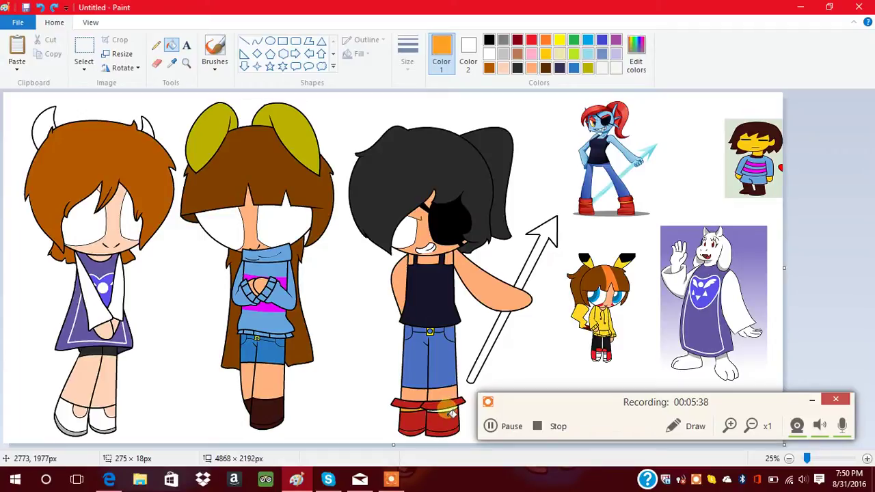
- Sample light cyan from the reference character's spear and fill the ponytailed character's spear shaft and head with it
left_click(172, 62)
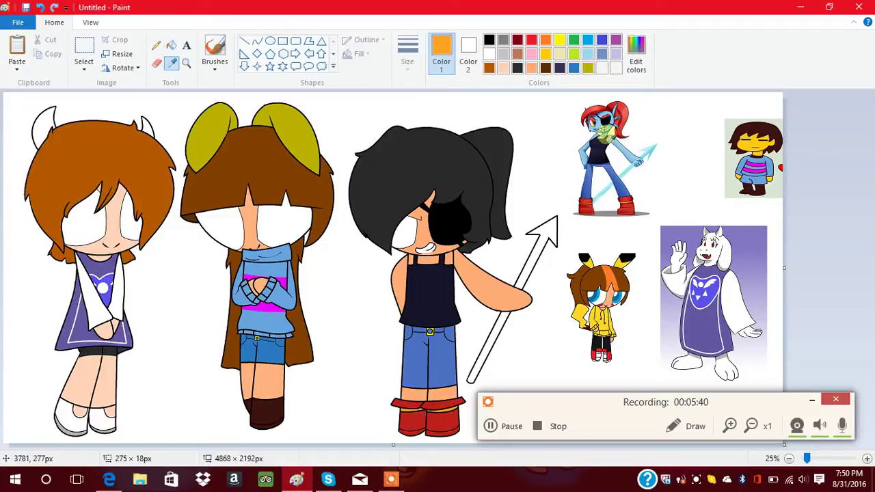
left_click(647, 156)
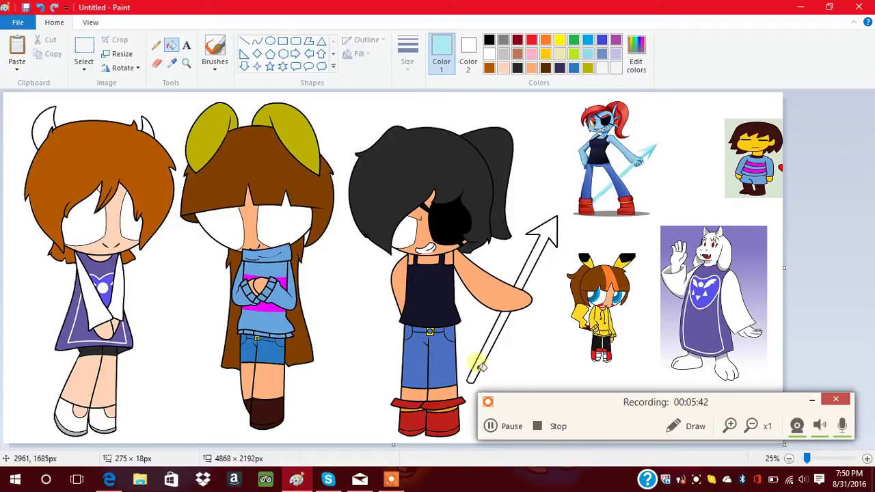
left_click(514, 304)
left_click(547, 232)
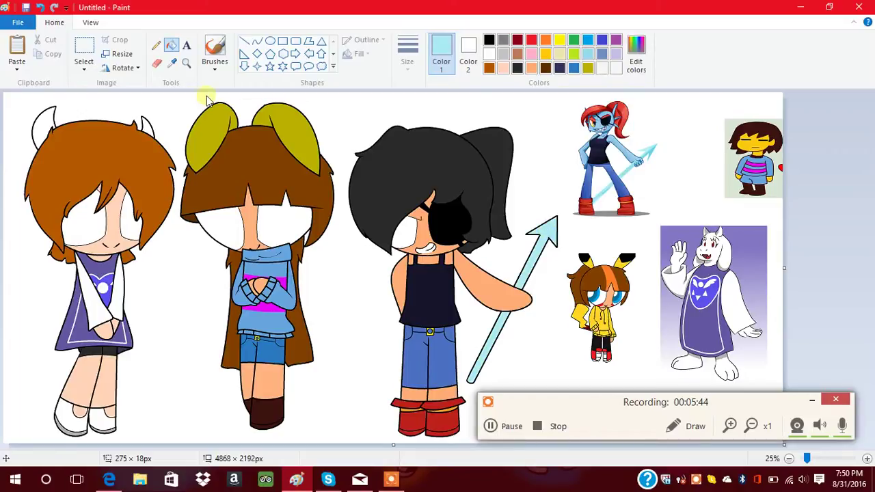
left_click(83, 51)
right_click(327, 325)
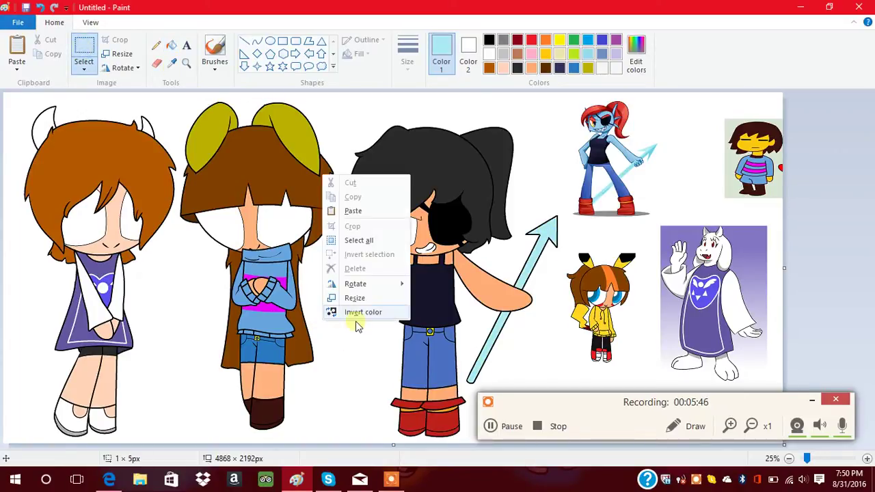
left_click(360, 241)
right_click(349, 228)
left_click(384, 253)
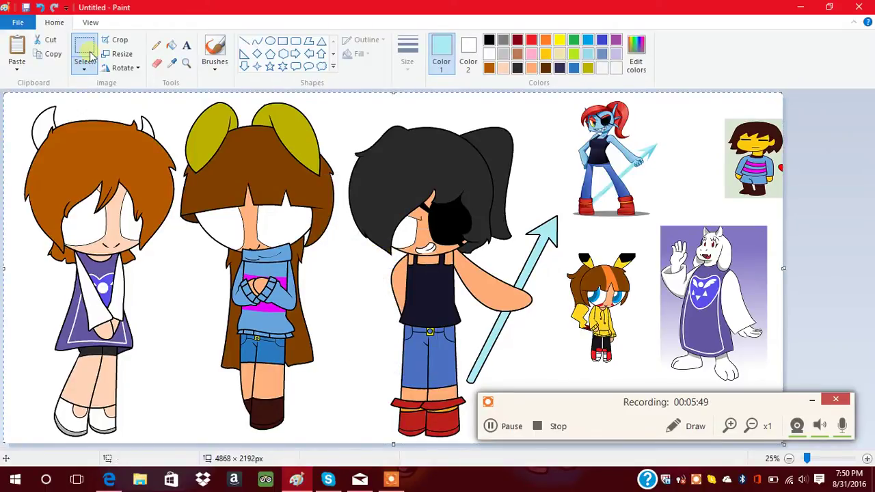
left_click(40, 9)
left_click(40, 9)
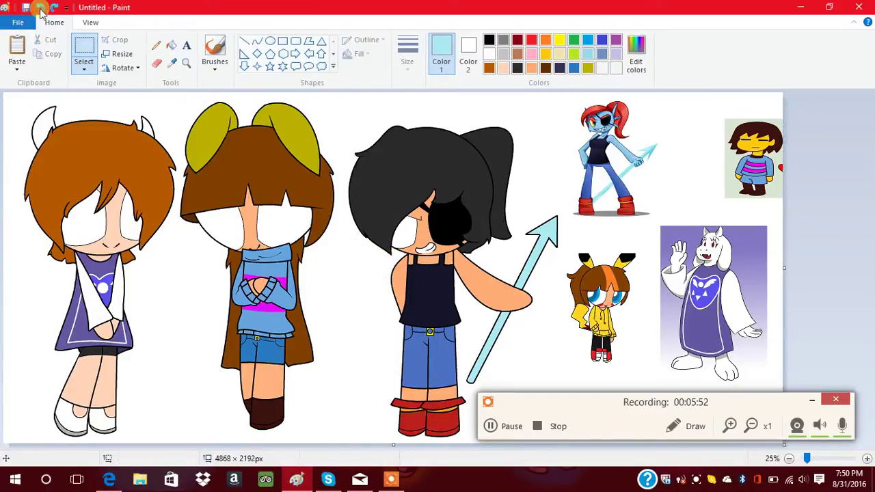
- Select the entire picture and copy it
right_click(301, 220)
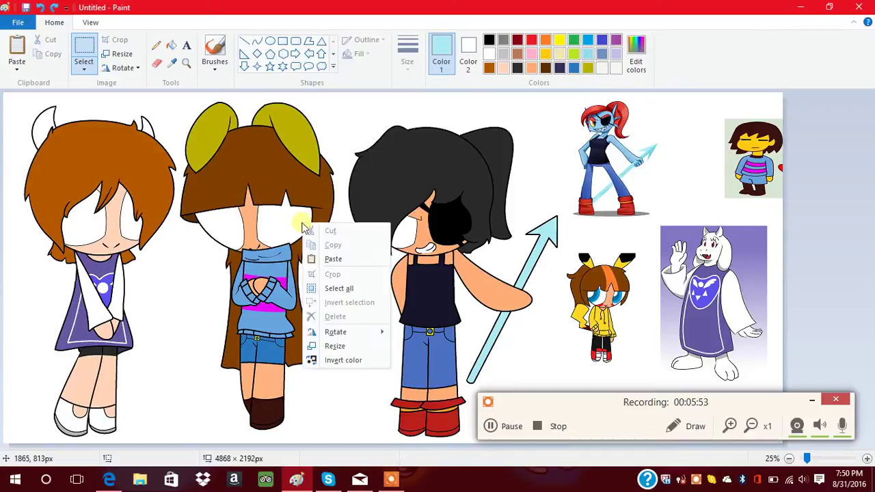
left_click(345, 288)
right_click(332, 272)
left_click(362, 329)
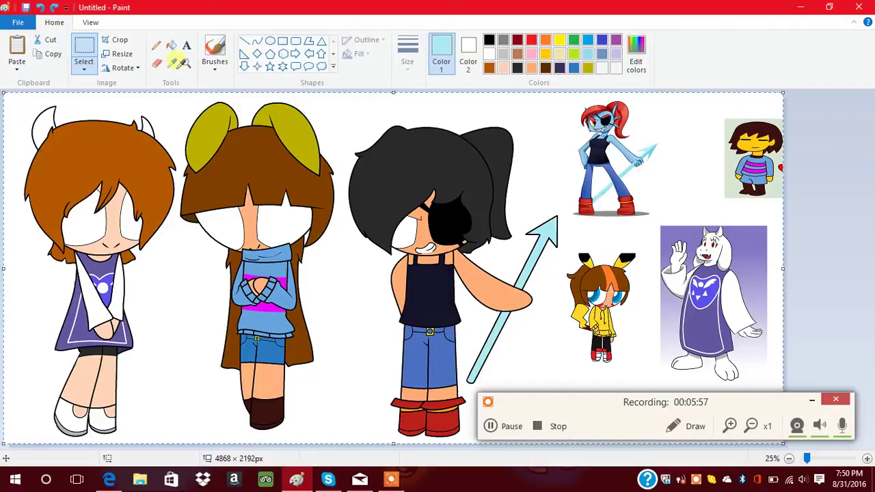
- Draw a white line along the ponytailed character's spear from tip to base and fill the spear's left half with white
left_click(172, 62)
right_click(555, 234)
left_click(244, 41)
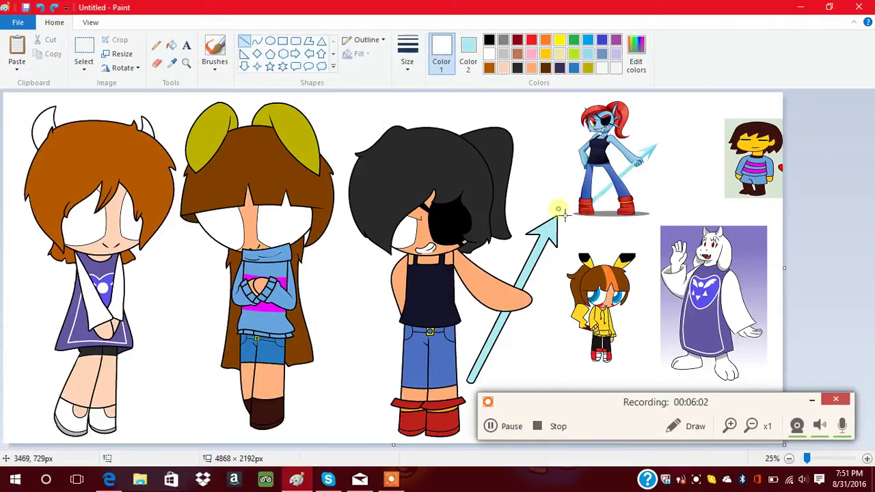
left_click_drag(559, 214, 472, 390)
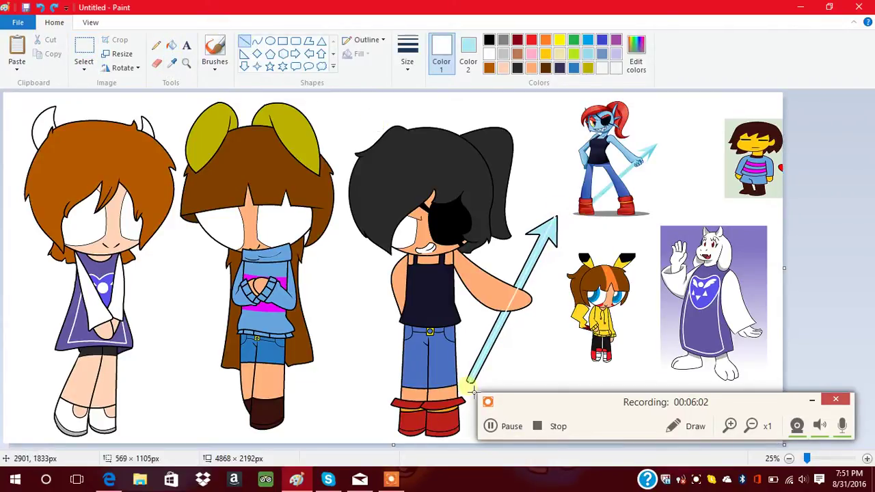
left_click(172, 48)
left_click(484, 359)
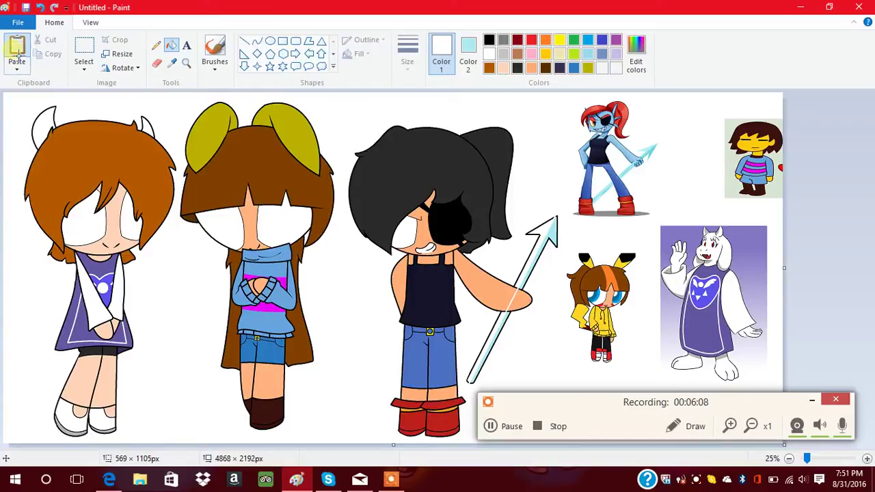
key("ctrl+a")
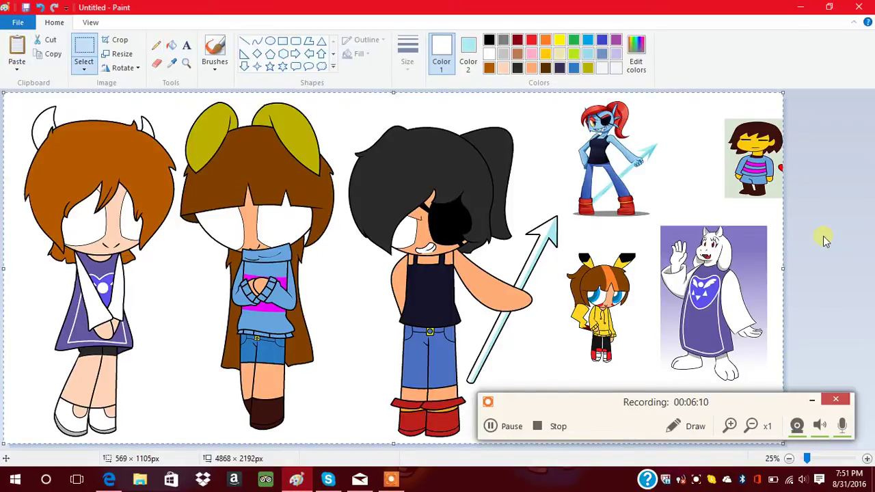
- Recolor the ponytailed character's spear with cyan tones sampled from the reference character's spear
left_click(172, 63)
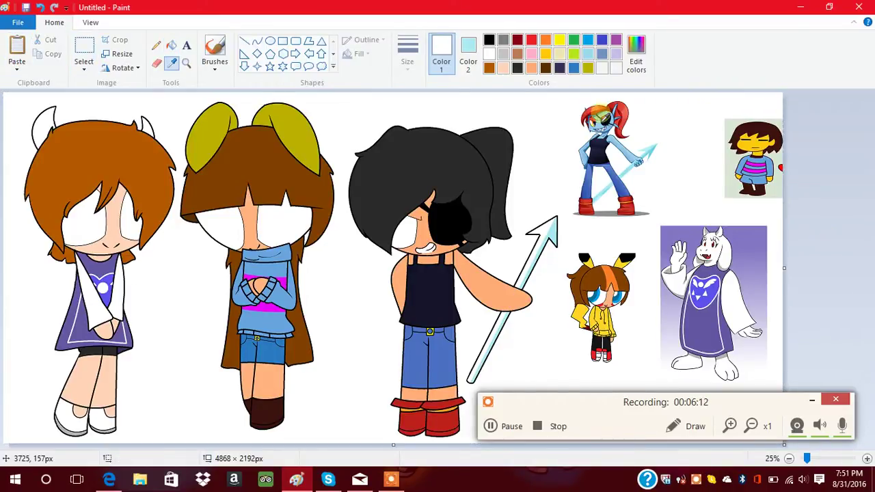
left_click(644, 157)
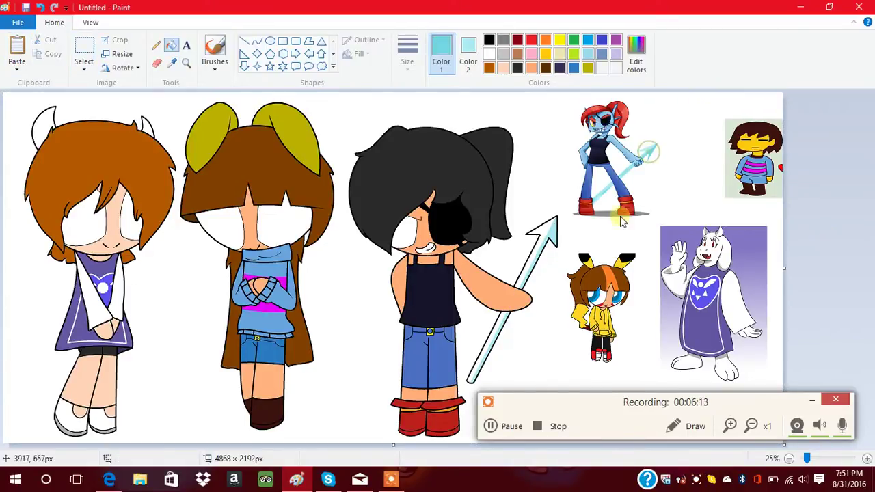
left_click(509, 429)
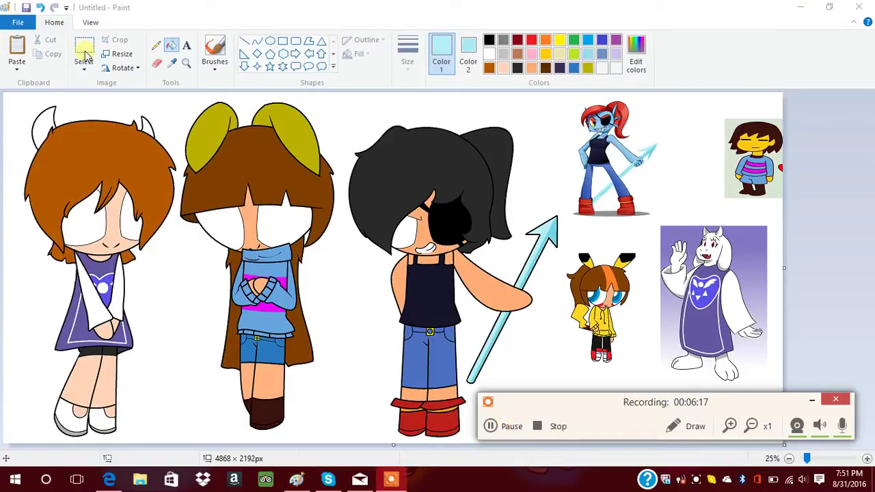
- Select and copy the whole picture with the recolored spear
left_click(84, 58)
left_click(232, 276)
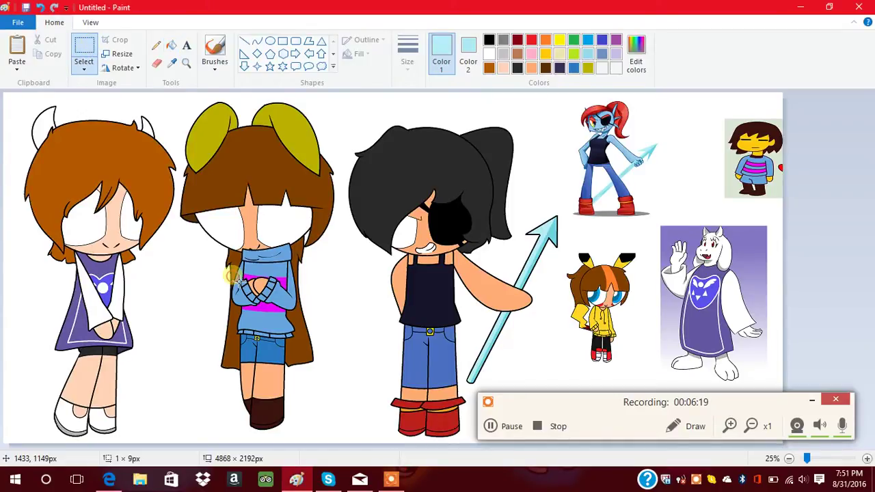
right_click(233, 277)
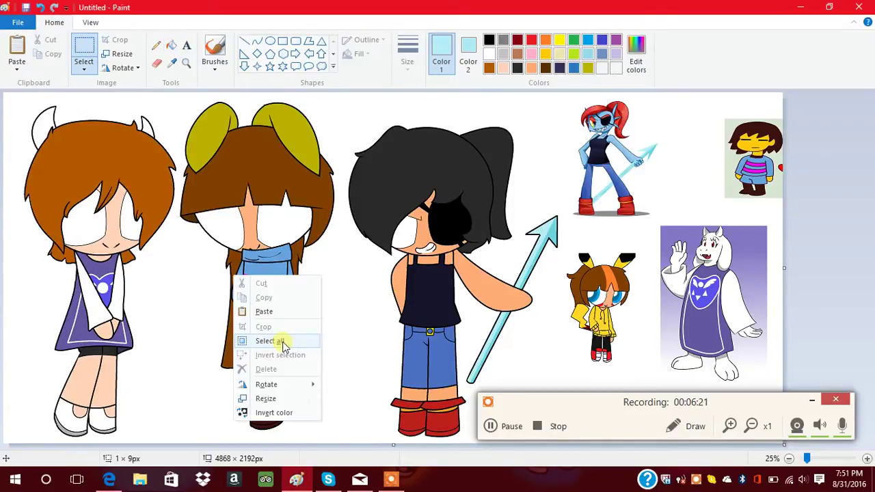
left_click(269, 341)
right_click(240, 239)
left_click(272, 276)
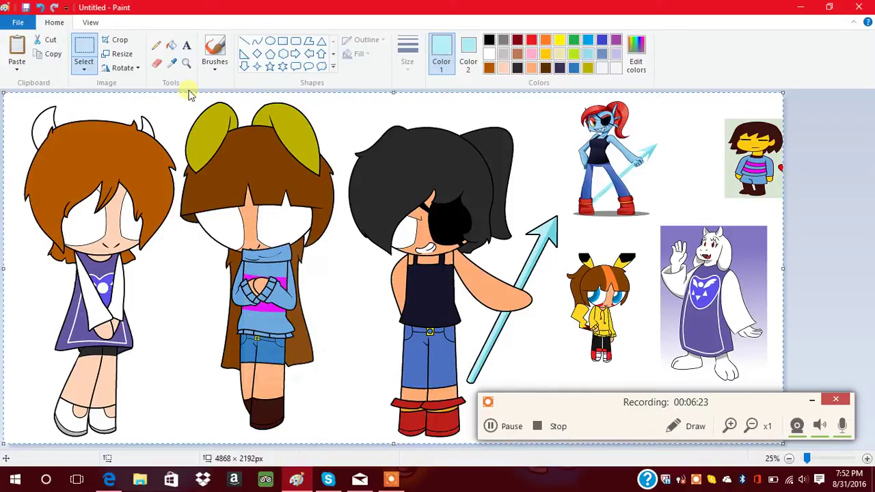
- Draw turquoise ellipses, about 317 × 361 px at the largest, as irises over both eyes of the bunny-eared and horned characters
left_click(270, 42)
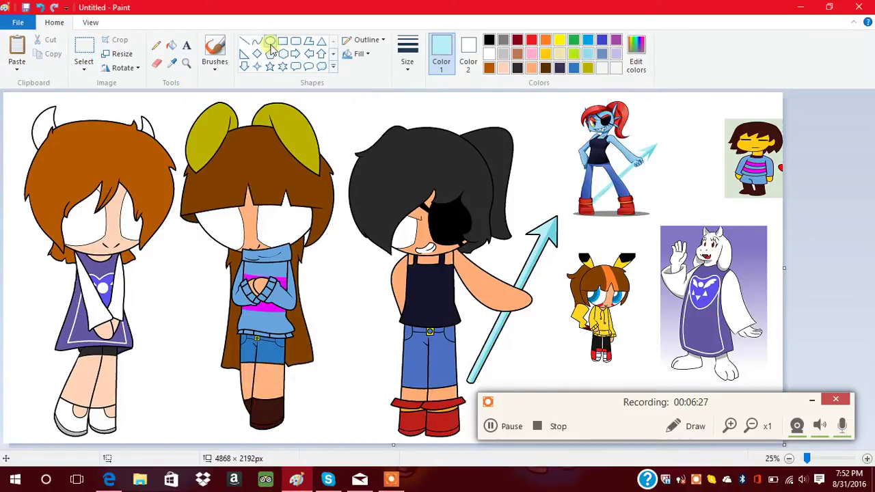
mouse_move(249, 196)
left_mouse_down()
mouse_move(297, 257)
mouse_move(301, 218)
left_mouse_up()
left_click_drag(211, 179, 226, 245)
left_click_drag(110, 184, 142, 244)
left_click_drag(53, 181, 100, 244)
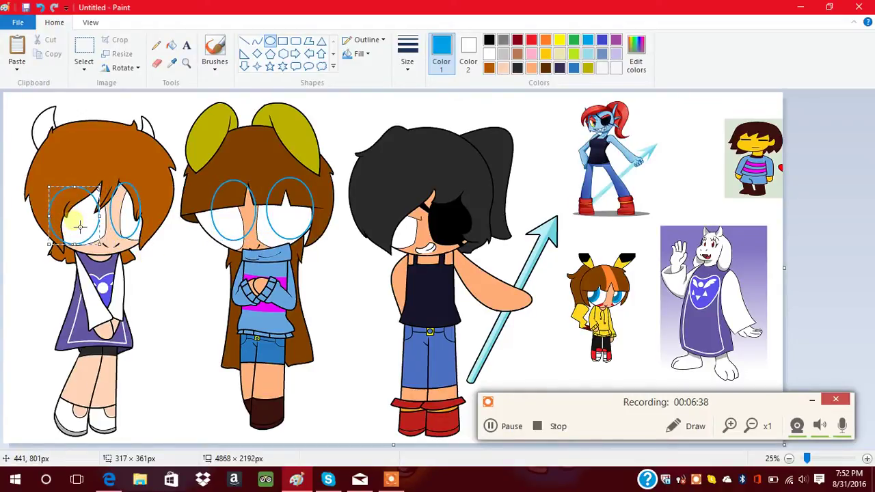
- Fill the white areas inside the iris ellipses of the horned and bunny-eared characters with turquoise
left_click(171, 45)
left_click(95, 229)
left_click(130, 215)
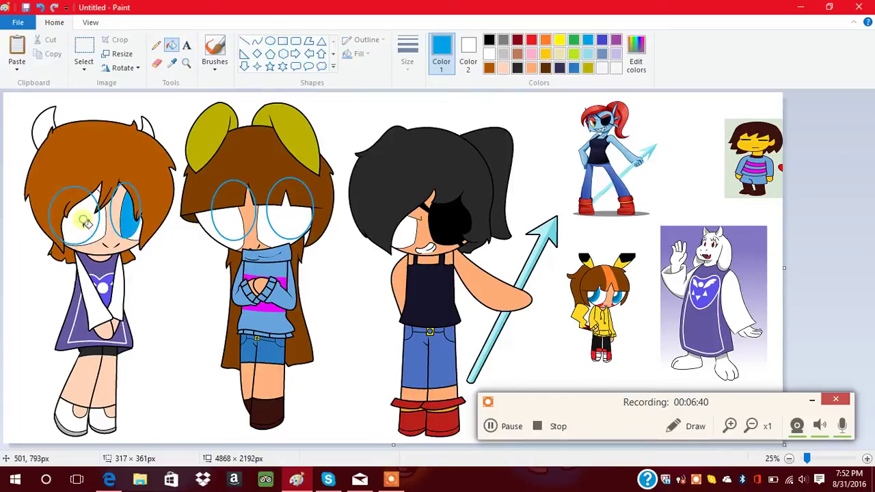
left_click(77, 220)
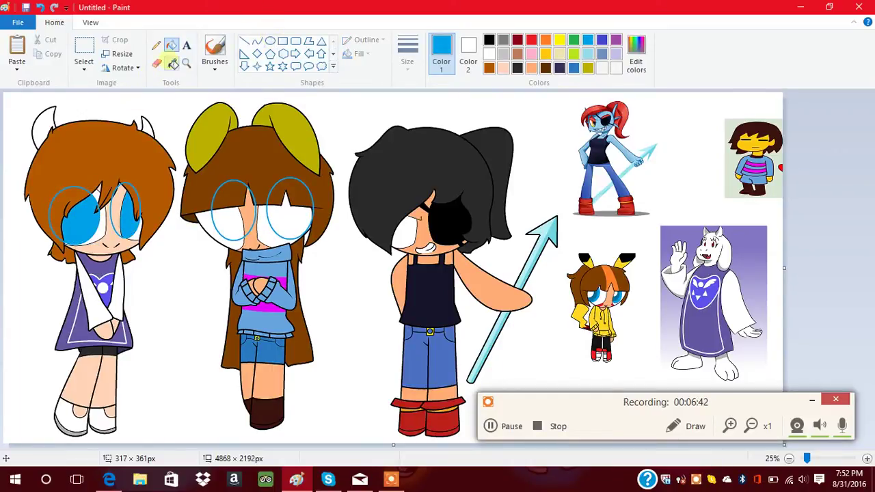
left_click(235, 220)
left_click(283, 216)
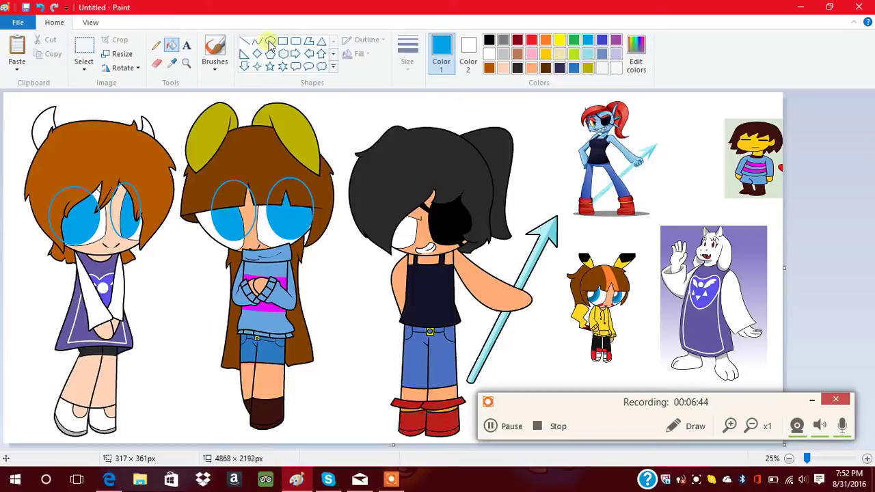
- Draw a purple ellipse about 213 × 249 px over the ponytailed character's uncovered eye and fill the iris with purple
left_click(270, 42)
left_click(615, 39)
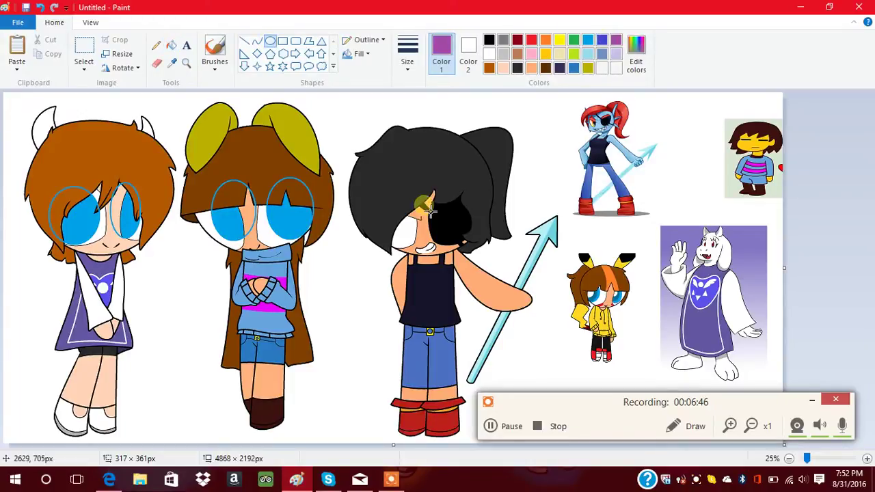
mouse_move(380, 211)
left_mouse_down()
mouse_move(414, 252)
mouse_move(401, 222)
mouse_move(422, 230)
left_mouse_up()
left_click(171, 46)
left_click(413, 233)
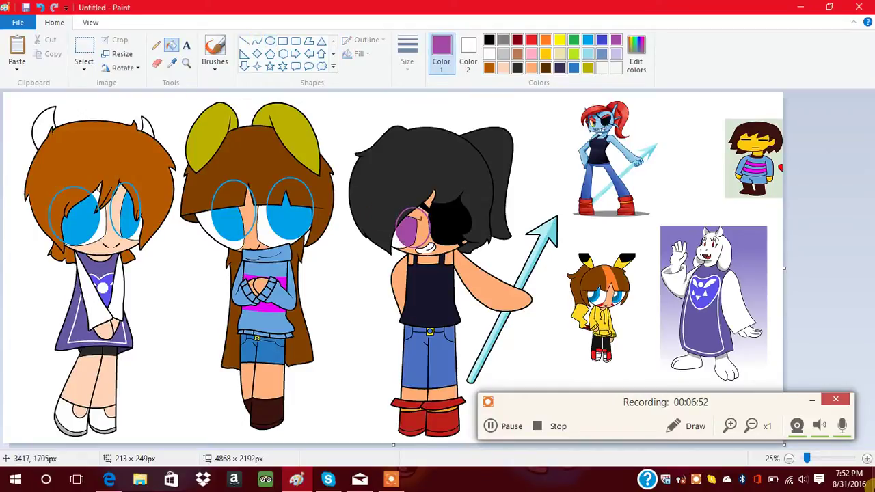
- Sample the dark blue of the small reference character's eye and draw dark blue inner ellipses, up to about 321 × 325 px, on the bunny-eared and horned characters' irises
left_click(179, 63)
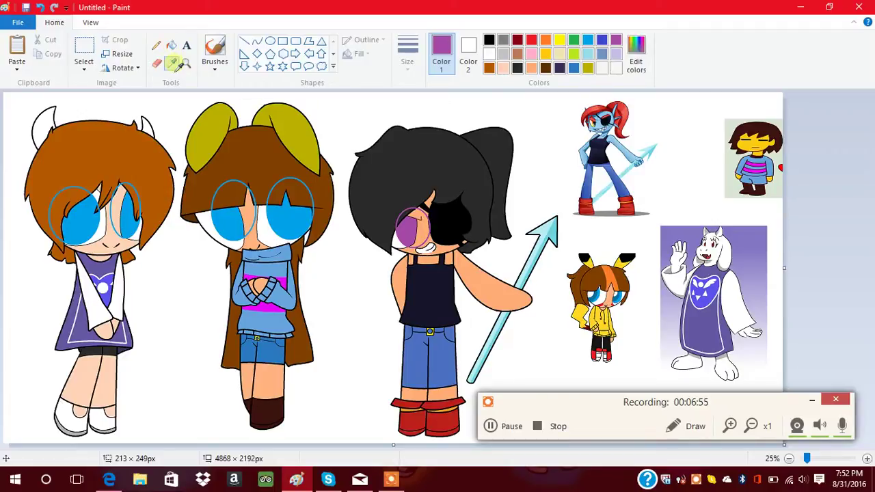
left_click(619, 299)
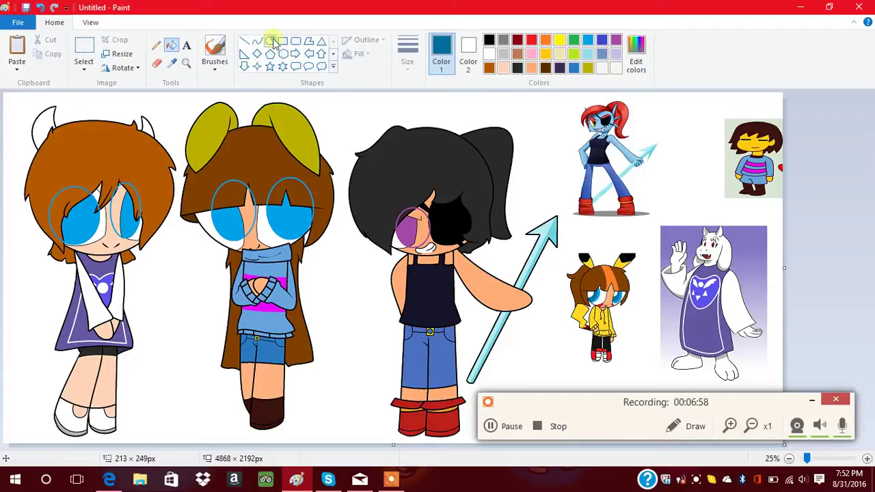
left_click(271, 42)
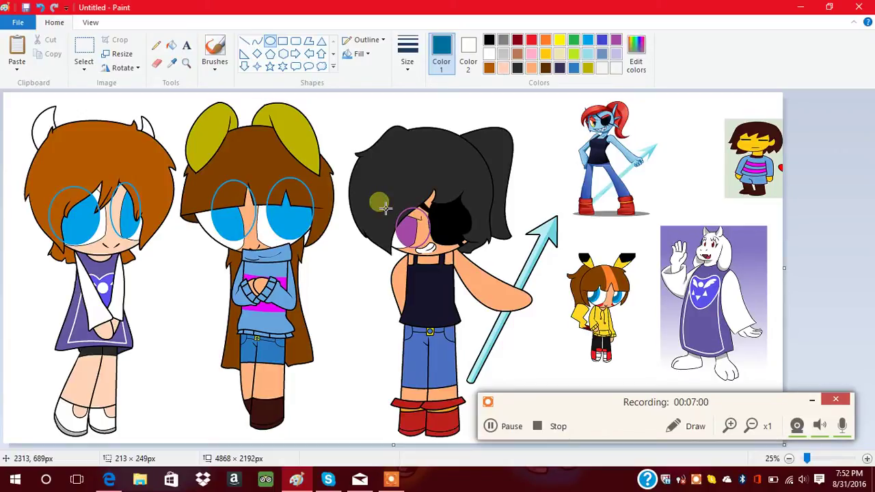
left_click_drag(218, 197, 252, 235)
left_click_drag(228, 210, 232, 210)
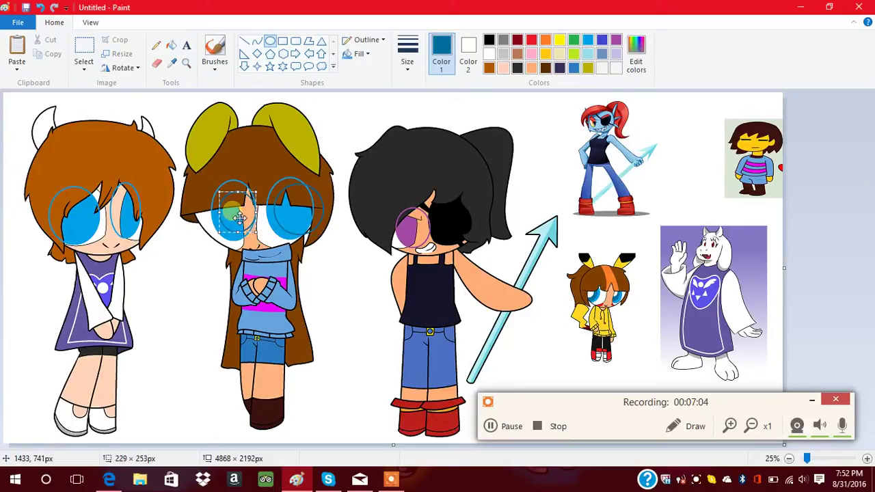
left_click(125, 196)
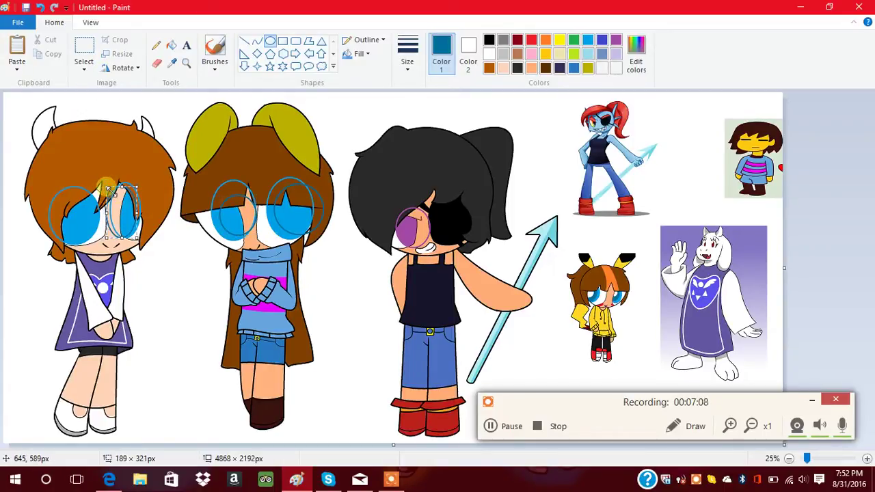
left_click_drag(45, 198, 94, 243)
left_click_drag(64, 220, 62, 217)
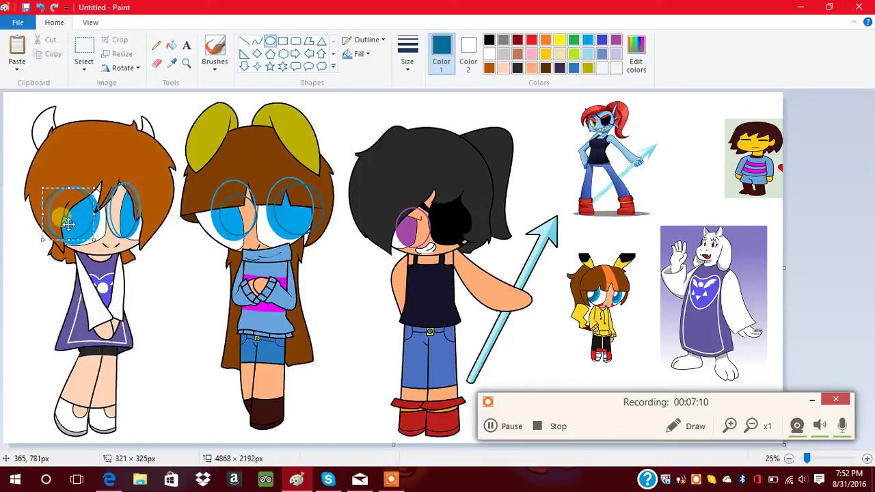
- Fill the inner ellipses in the eyes of the horned and bunny-eared characters with dark blue
left_click(173, 45)
left_click(126, 217)
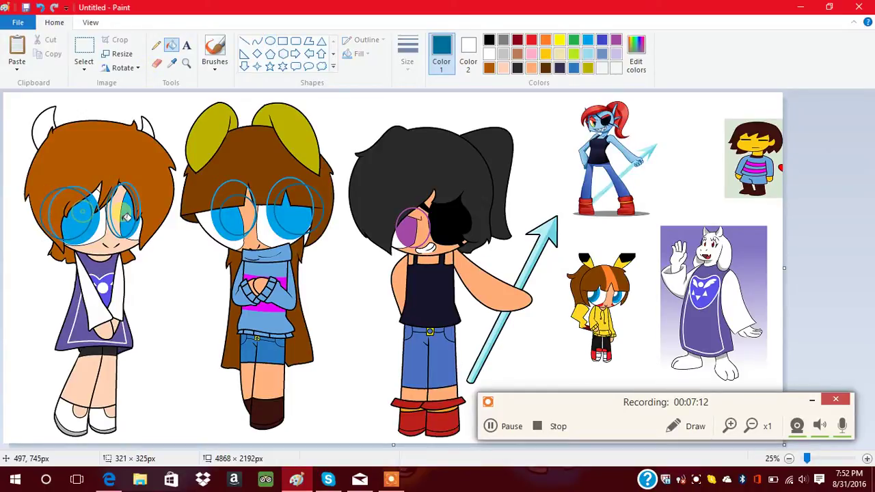
left_click(232, 210)
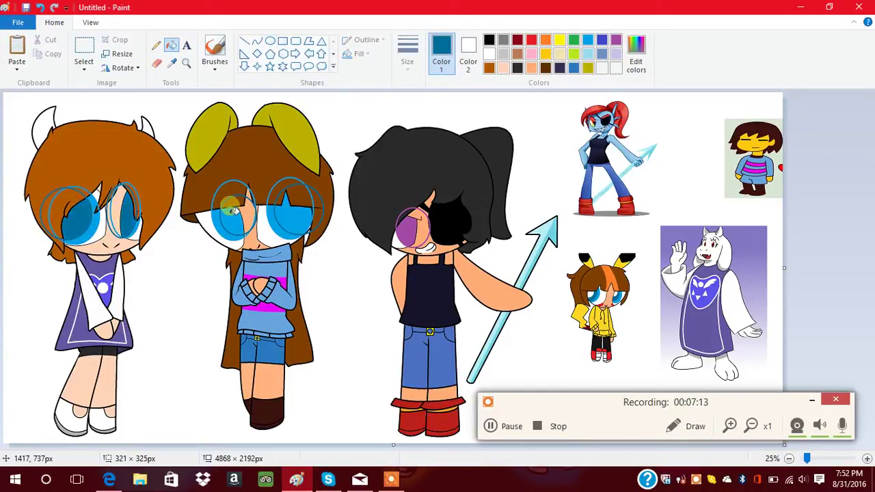
left_click(296, 211)
- Mix a darker purple as Color 1 with red 116, green 52 and blue 116
left_click(270, 40)
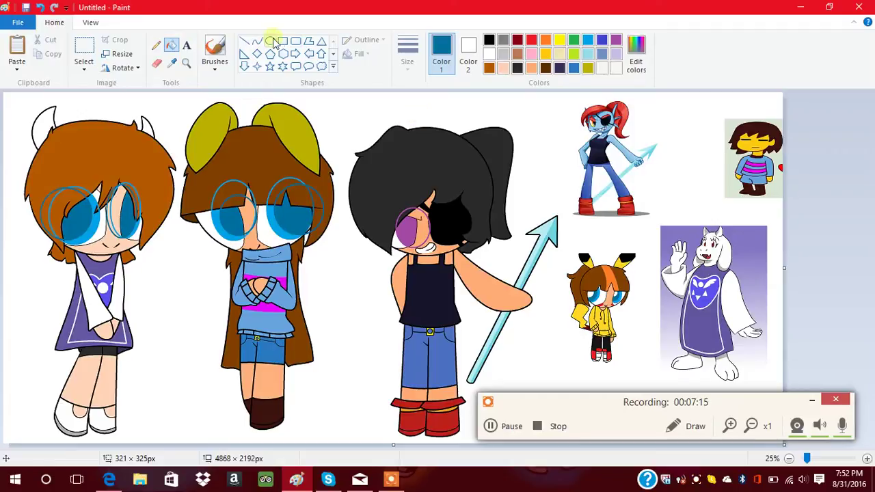
left_click(615, 41)
left_click(635, 58)
left_click(567, 236)
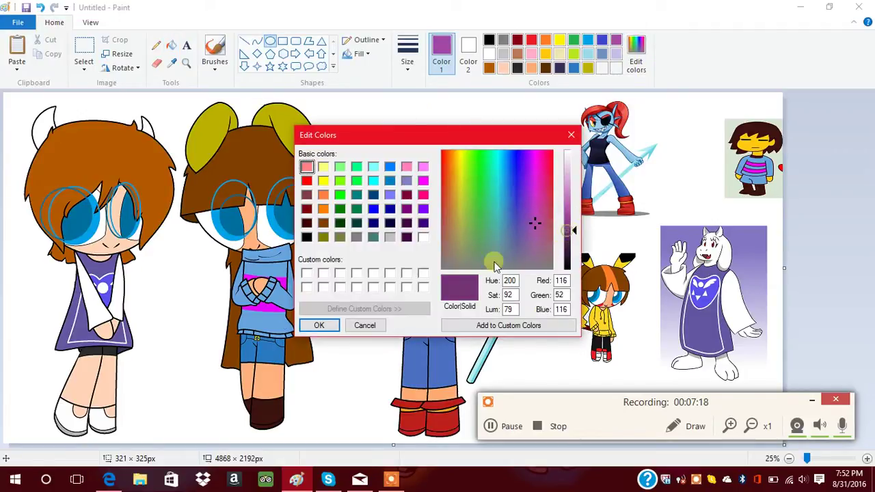
left_click(318, 325)
- Draw a dark purple ellipse about 189 × 229 px inside the ponytailed character's iris and fill it with dark purple
left_click_drag(431, 225, 409, 251)
left_click(170, 45)
left_click(415, 231)
- Draw white highlight ellipses, from about 177 × 177 px to 173 × 237 px, on the visible eyes of all three characters
left_click(270, 40)
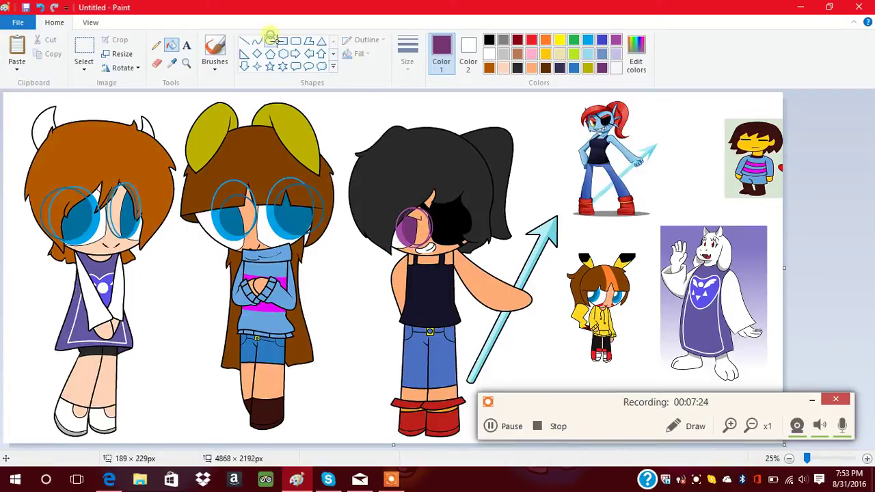
left_click_drag(298, 199, 328, 229)
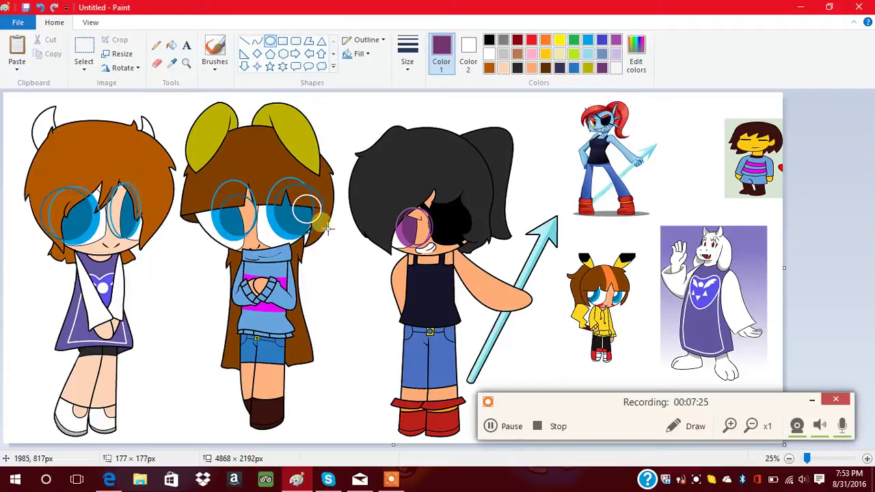
left_click_drag(229, 200, 252, 226)
left_click_drag(107, 186, 139, 221)
left_click_drag(53, 200, 85, 235)
left_click_drag(404, 207, 407, 242)
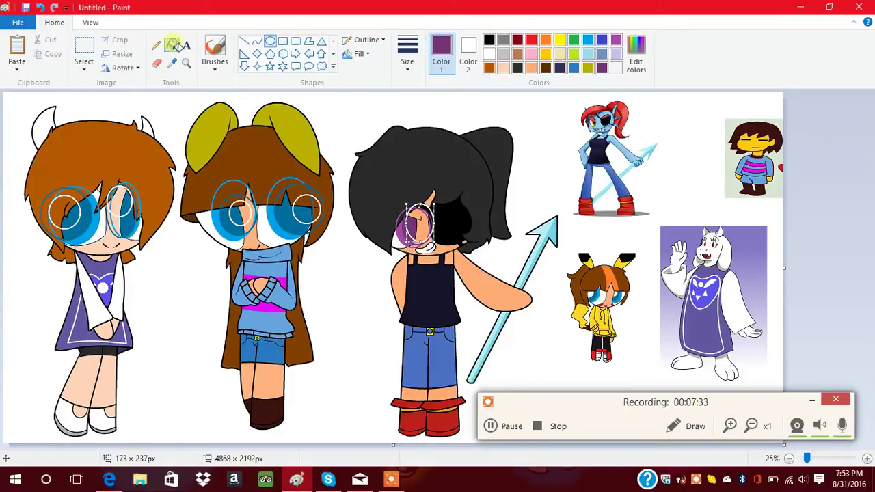
- Fill the eye highlights with white and paste the copied picture over the drawing to cover the stray ellipse outlines
right_click(313, 218)
right_click(238, 214)
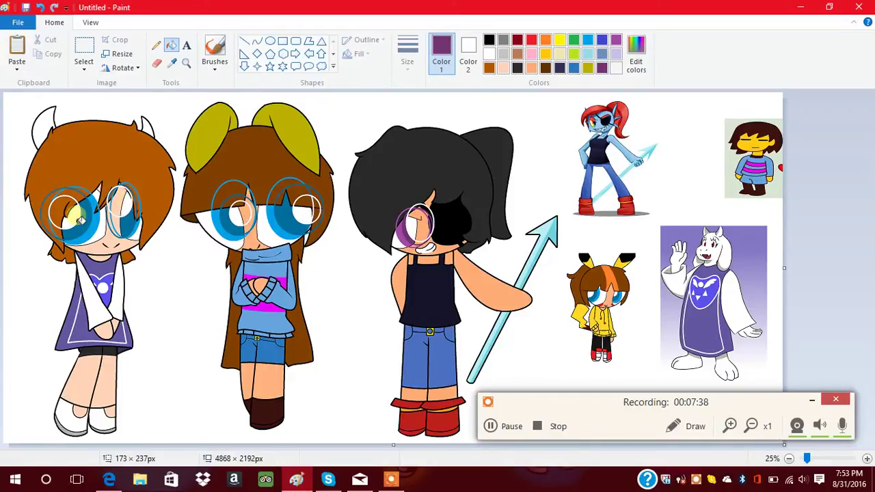
left_click(21, 53)
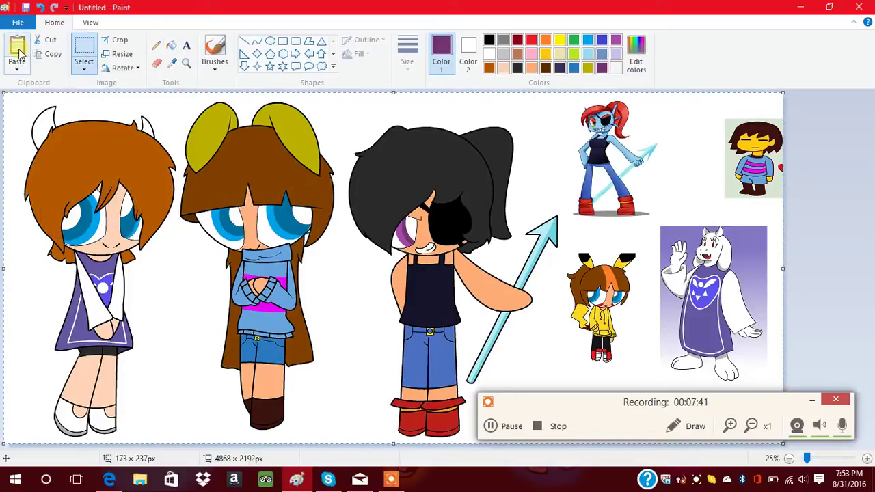
left_click(175, 48)
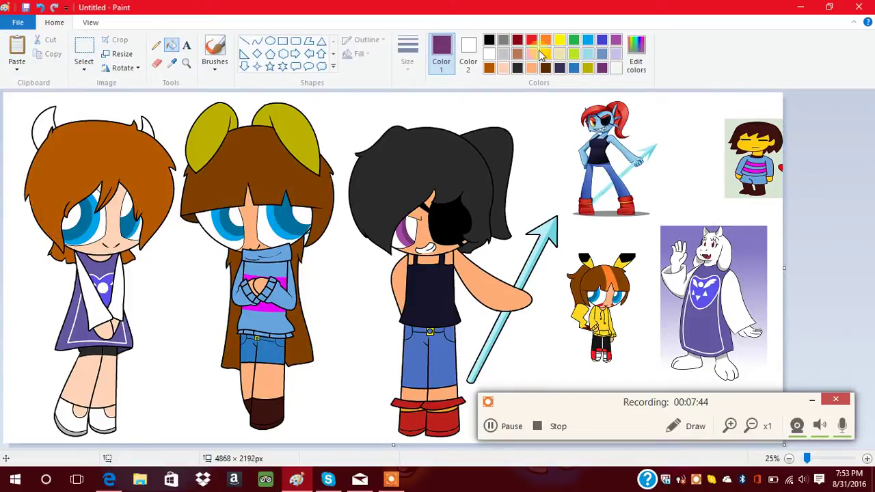
left_click(575, 68)
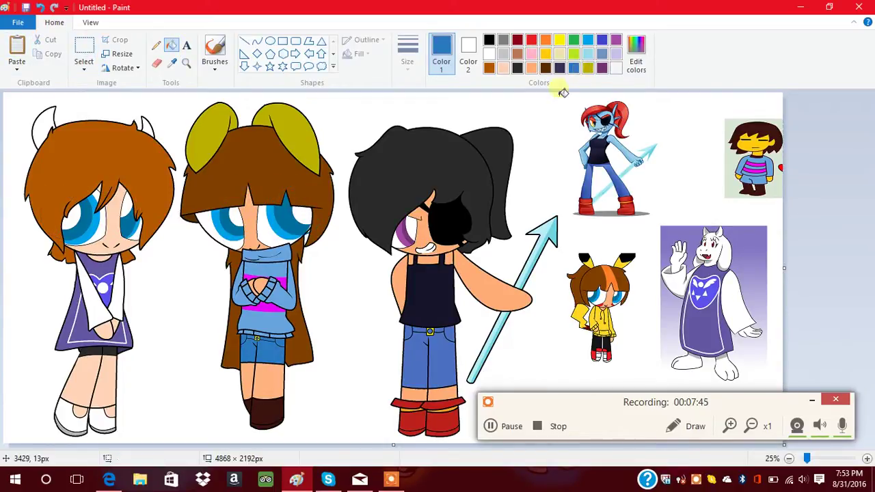
left_click(326, 318)
key("ctrl+z")
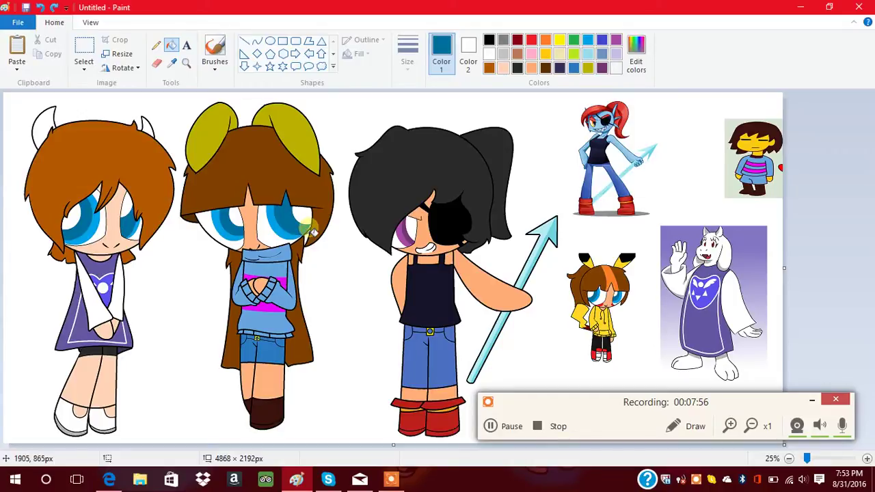
- Set Color 1 to white, then select and copy the whole picture with the finished eyes
left_click(490, 55)
left_click(84, 51)
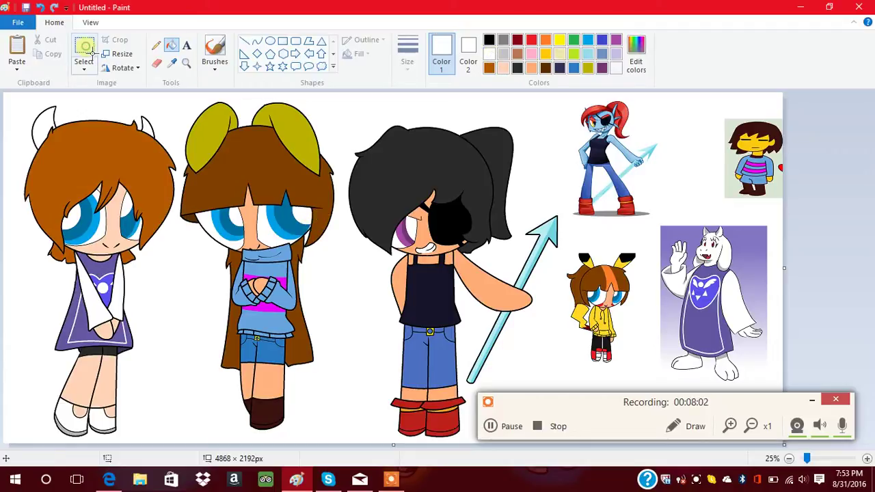
right_click(197, 216)
left_click(246, 278)
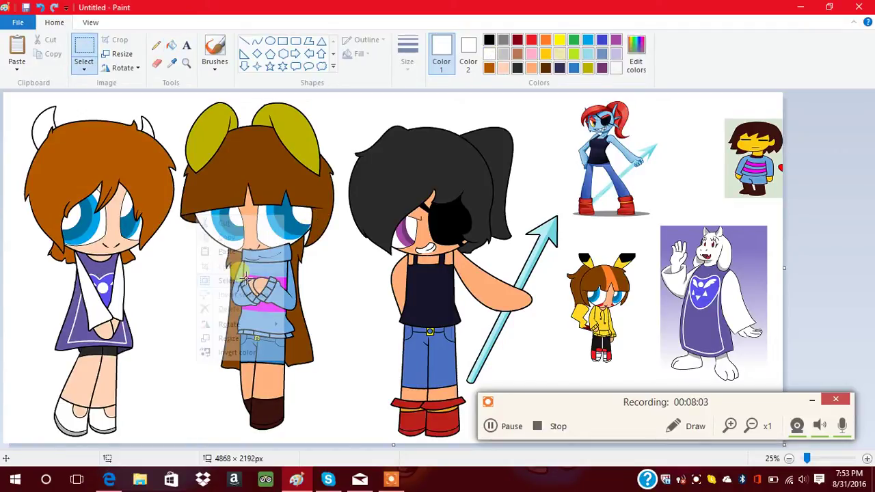
right_click(228, 252)
left_click(271, 272)
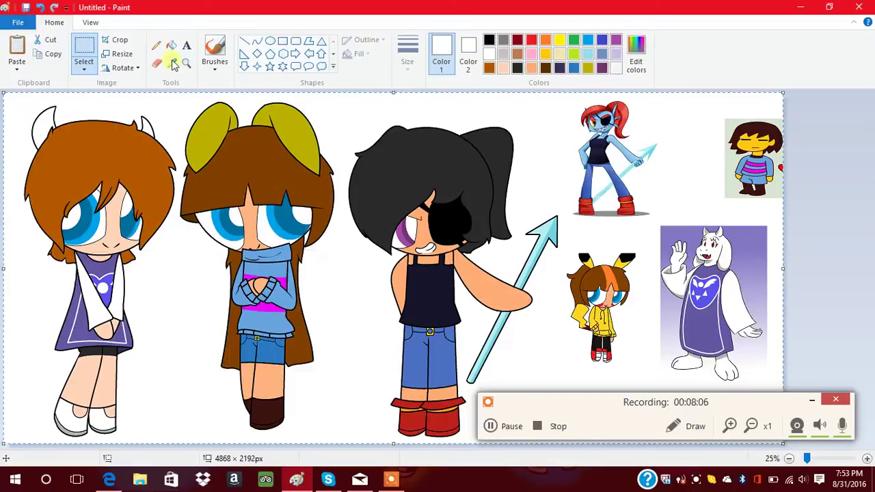
- Sample the bunny-eared character's brown hair as Color 2 and draw two orange curves down the bangs, about 93 × 685 px and 157 × 713 px
left_click(172, 63)
right_click(267, 175)
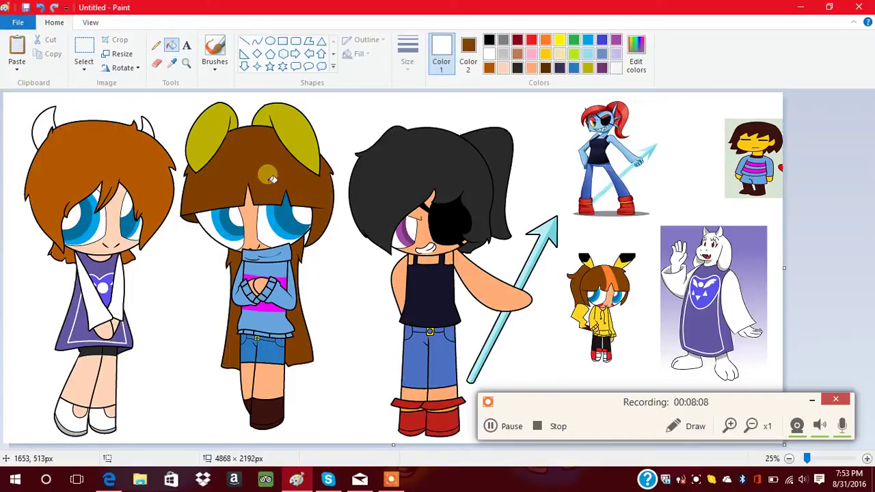
left_click(546, 43)
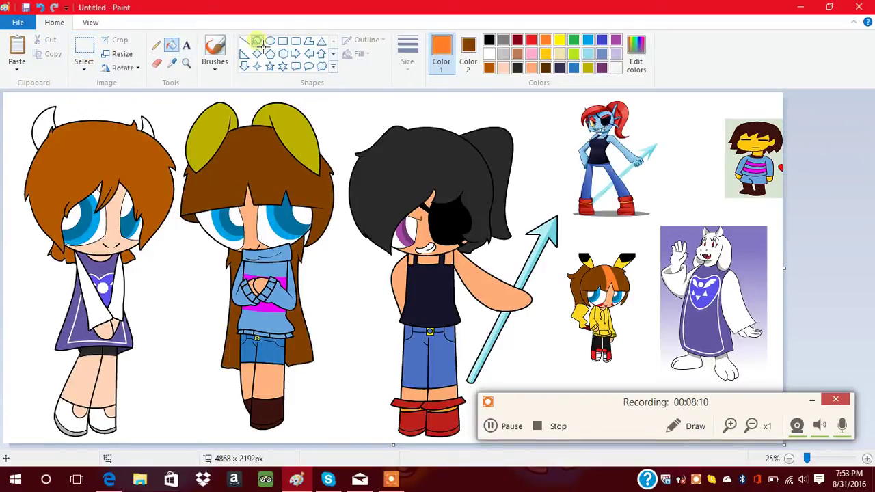
left_click(257, 41)
left_click_drag(264, 114, 276, 223)
left_click_drag(267, 169, 271, 195)
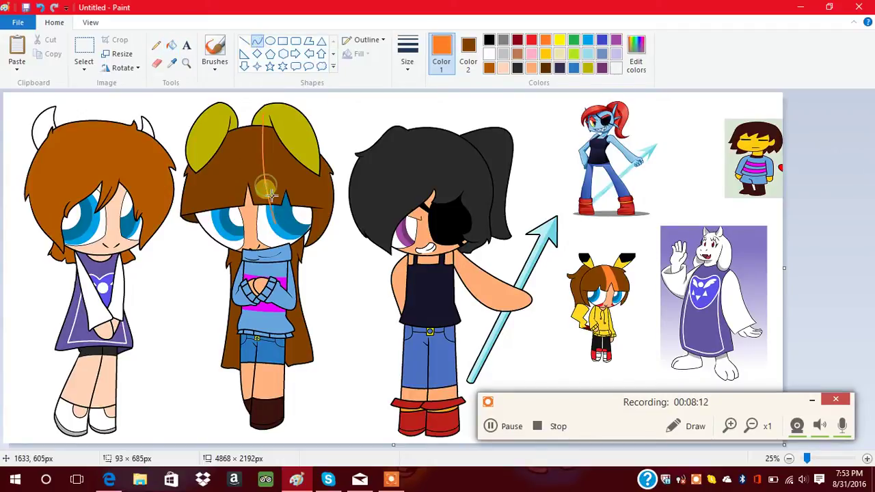
mouse_move(249, 111)
left_mouse_down()
mouse_move(250, 188)
mouse_move(223, 224)
left_mouse_up()
left_click_drag(236, 190, 234, 211)
- Fill the hair between the two curves with orange and paste the copied picture over it to cover the stray lines
left_click(171, 48)
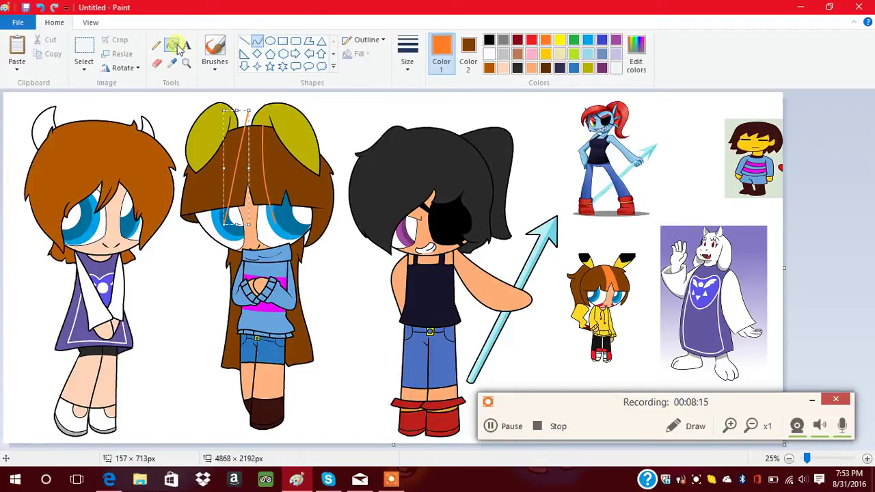
left_click(250, 147)
left_click(14, 53)
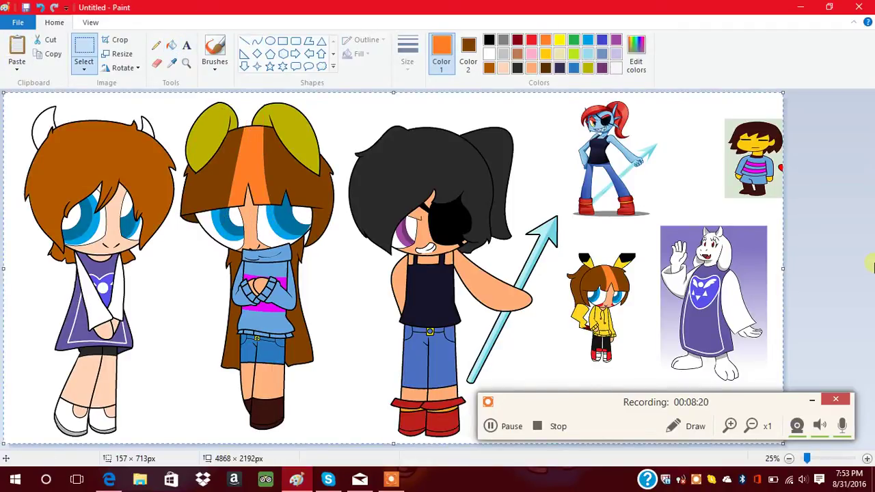
- Select and copy the whole picture with the orange hair streak
left_click(82, 45)
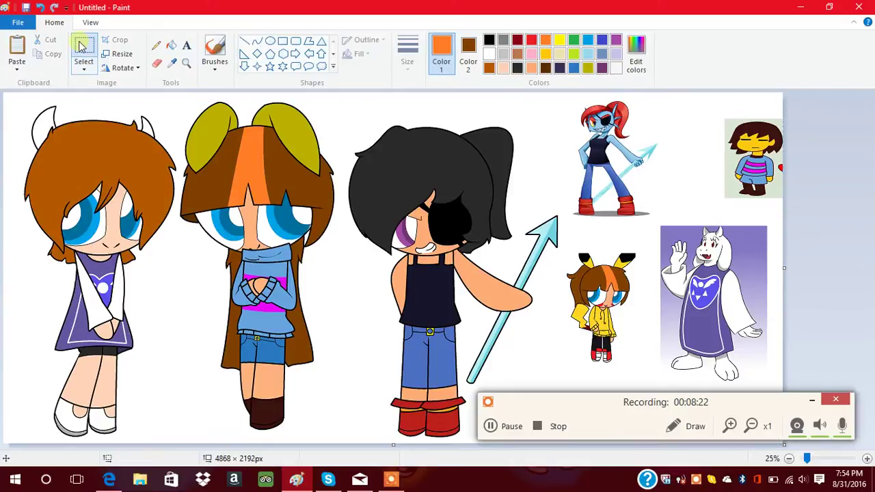
left_click(262, 290)
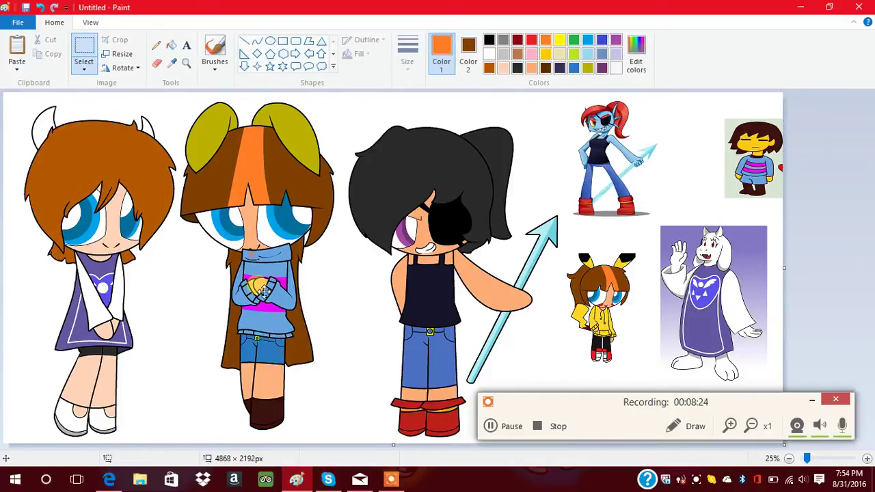
key("ctrl+a")
right_click(253, 256)
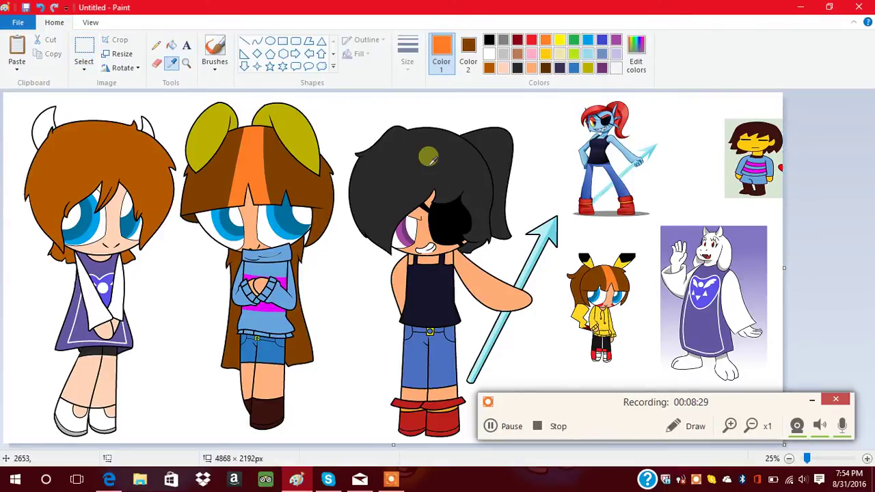
- Sample the ponytailed character's dark gray hair as Color 2 and draw a purple pencil zigzag across the bangs
right_click(424, 158)
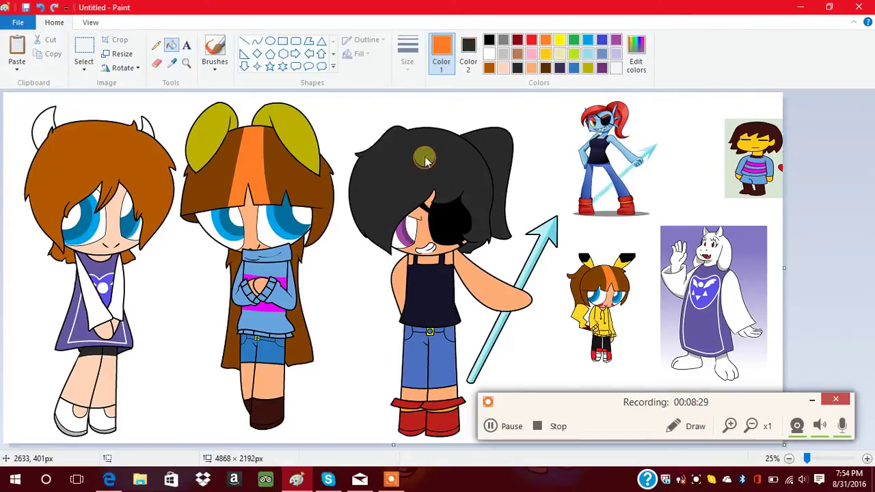
left_click(616, 39)
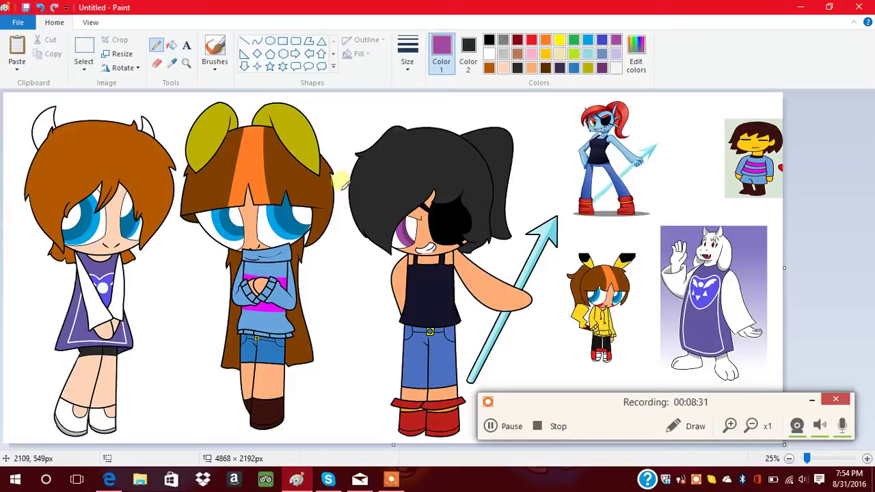
left_click_drag(345, 181, 419, 164)
- Fill the bangs below the zigzag with purple and paste the copied picture over them to cover the stray line
left_click(172, 46)
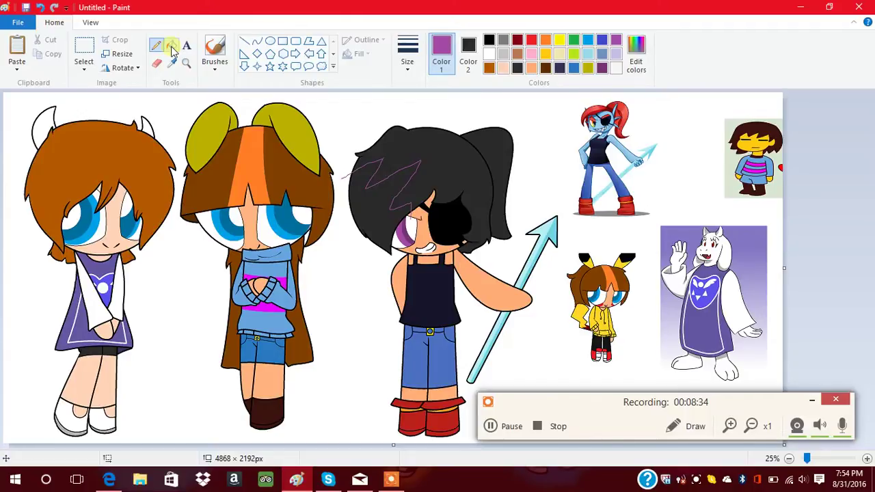
left_click(375, 188)
key("ctrl+a")
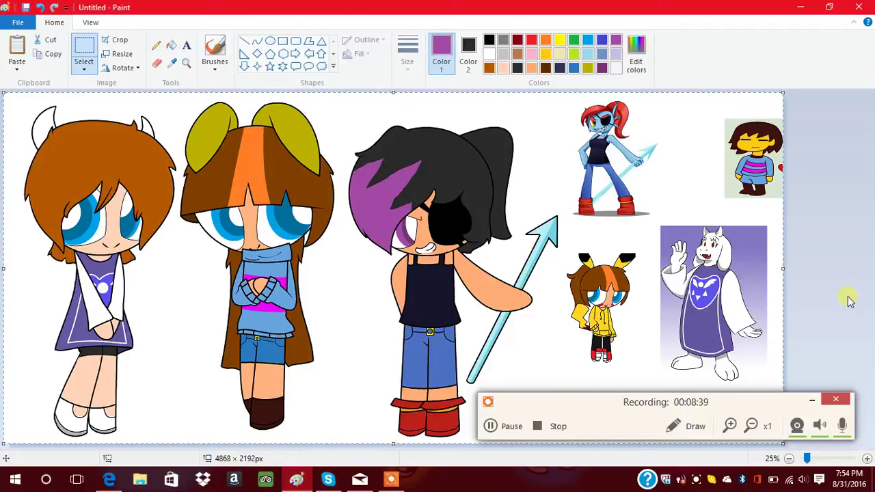
left_click(109, 479)
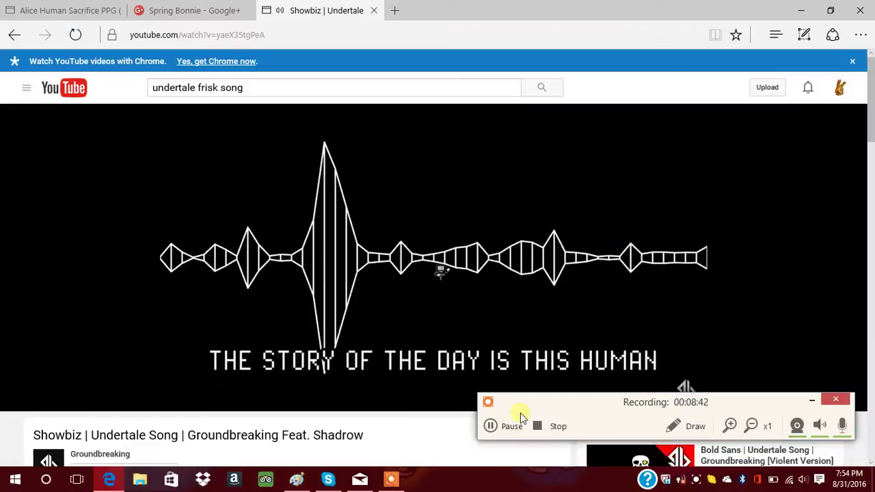
left_click(296, 479)
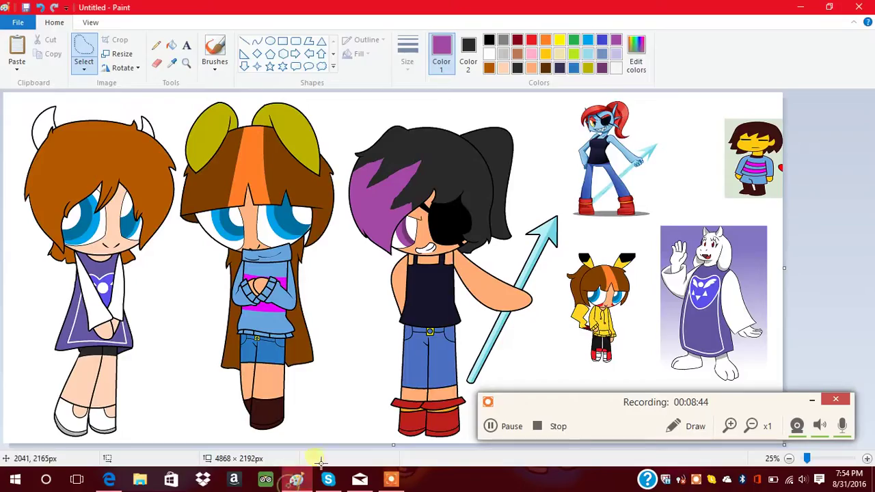
- Outline the reference pictures beside the three characters with a free-form selection and delete them
mouse_move(605, 193)
left_mouse_down()
mouse_move(715, 74)
mouse_move(827, 263)
mouse_move(769, 427)
mouse_move(555, 352)
mouse_move(580, 220)
mouse_move(542, 190)
mouse_move(552, 178)
mouse_move(643, 204)
left_mouse_up()
right_click(643, 204)
left_click(687, 294)
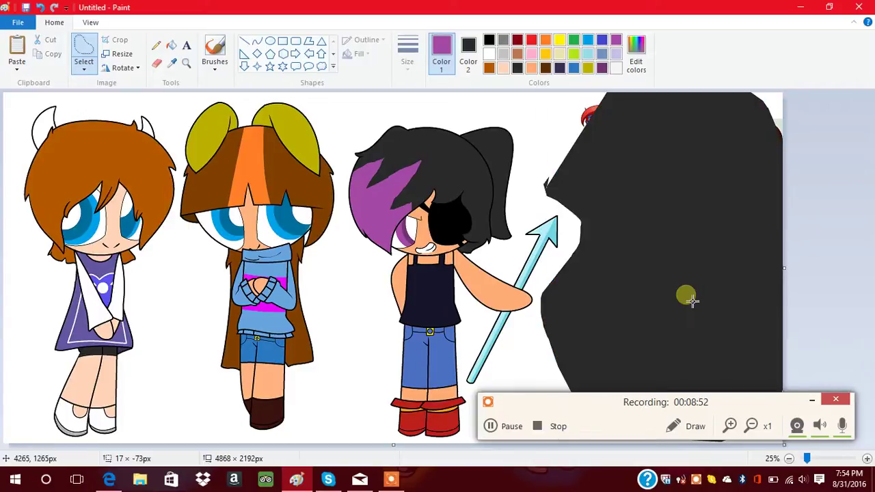
- Set Color 1 and Color 2 to white and fill the dark gray area beside the spear with white
left_click(468, 53)
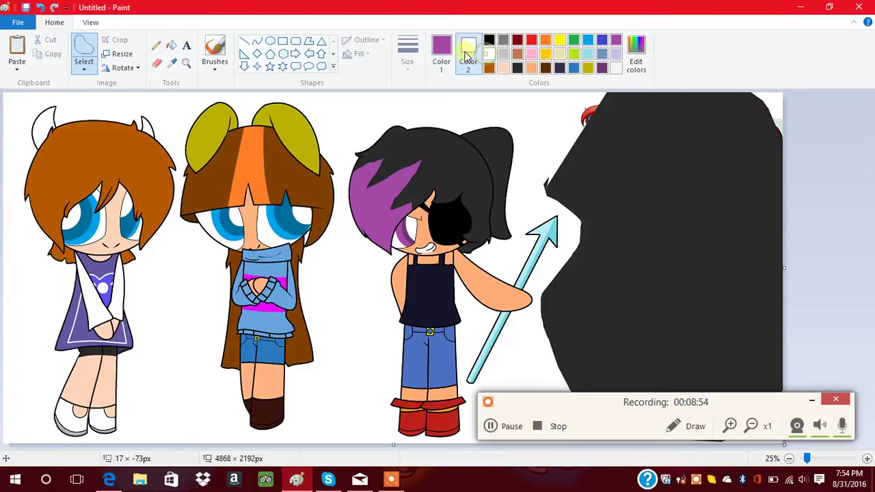
left_click(488, 56)
left_click(488, 55)
left_click(170, 45)
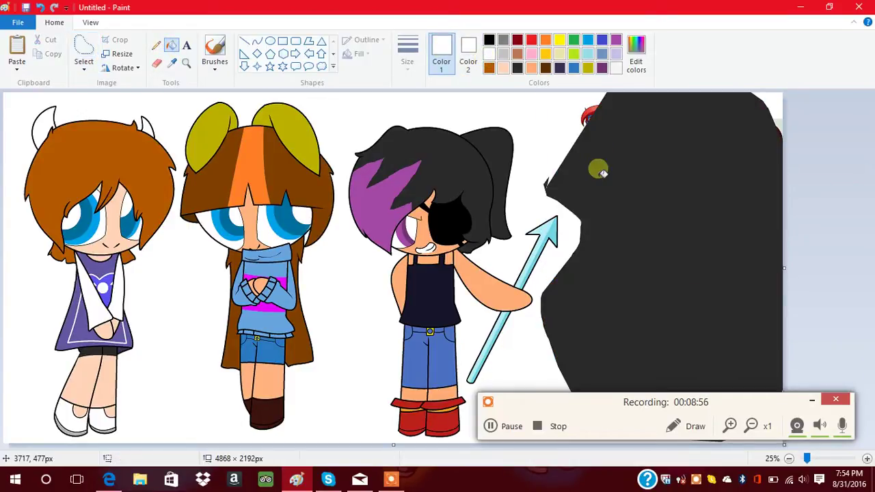
key("ctrl+z")
- Select the leftover red hair fragment of the reference picture above the spear and delete it
left_click(84, 49)
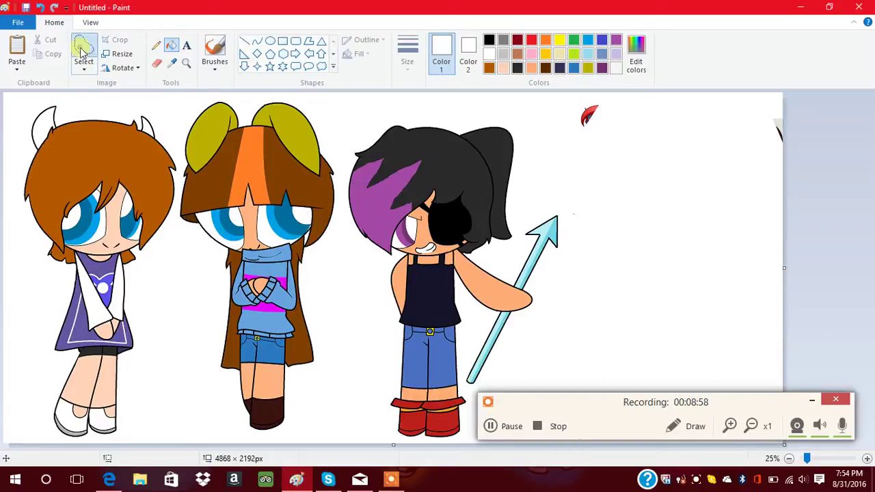
left_click_drag(564, 156, 623, 91)
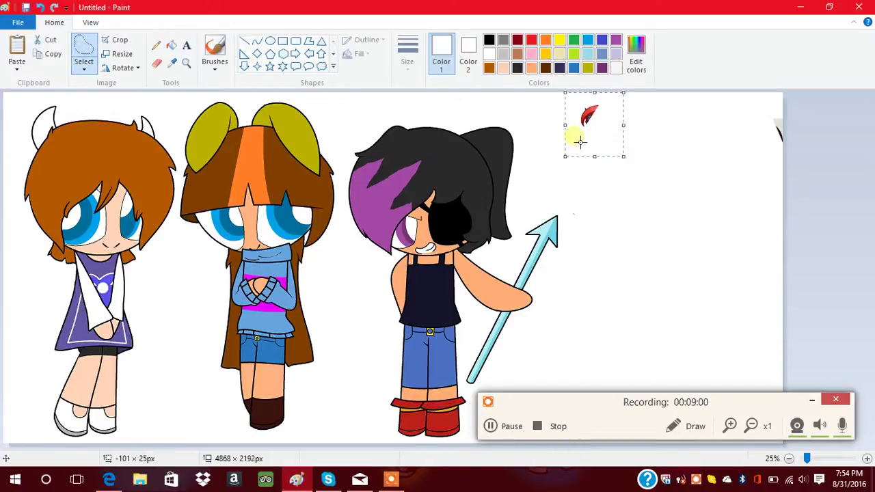
right_click(590, 130)
left_click(603, 182)
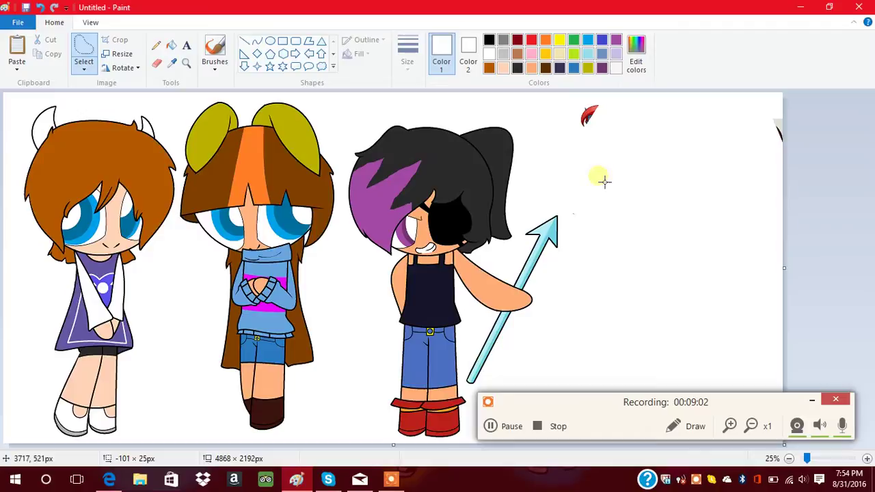
left_click_drag(586, 152, 595, 141)
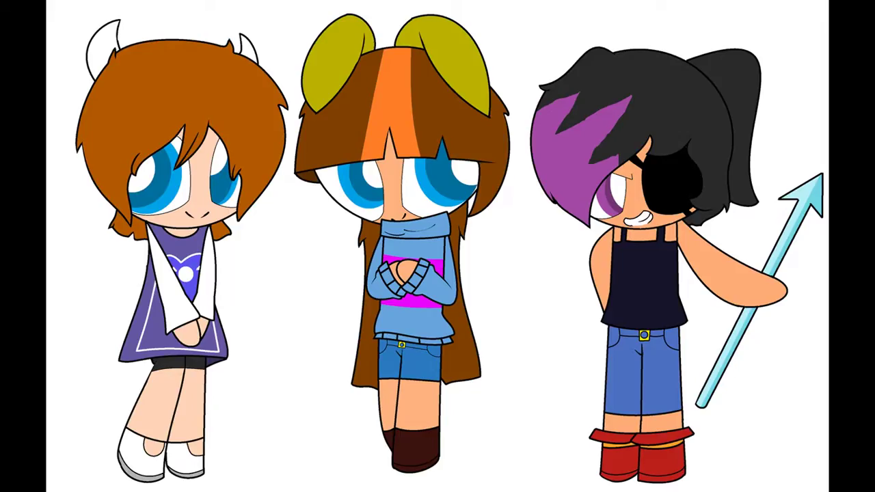